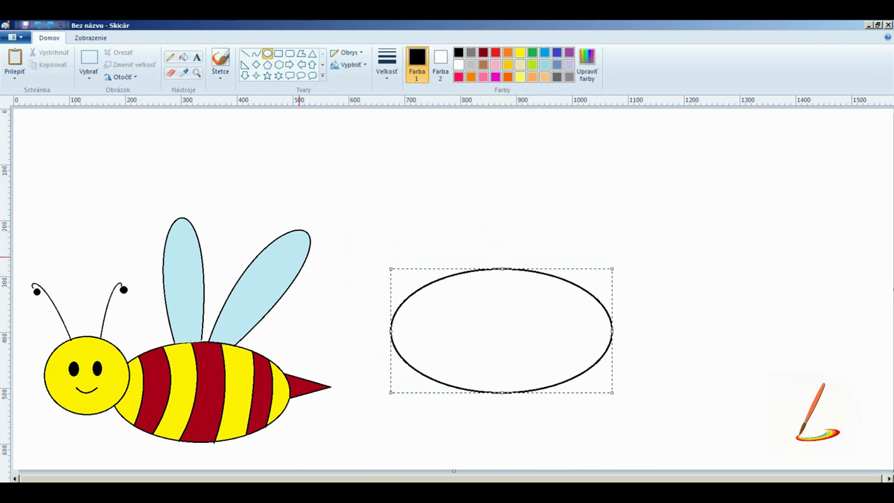
- Draw a round head about 190 px wide overlapping the end of the body ellipse nearest the reference bee
left_click_drag(292, 256, 415, 364)
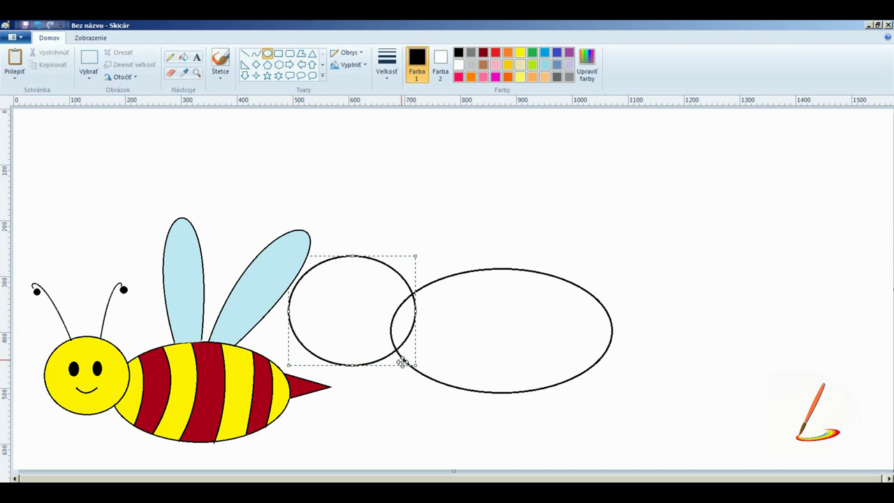
left_click_drag(415, 367, 408, 365)
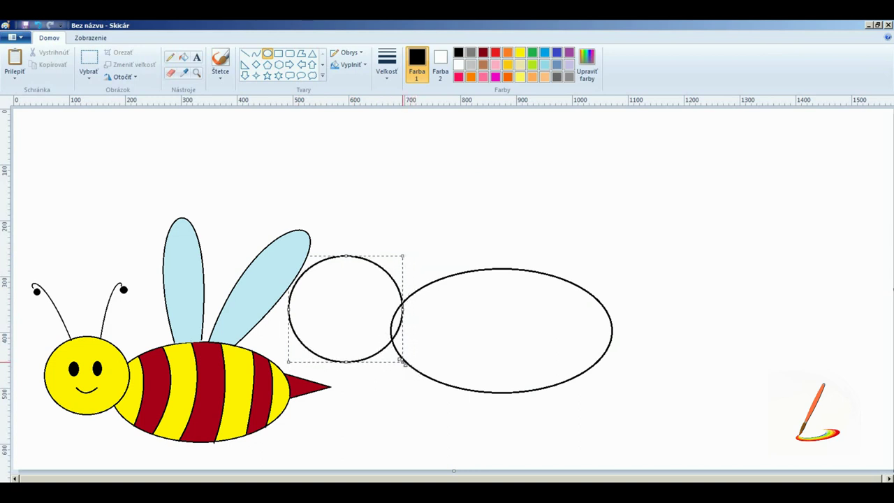
left_click_drag(371, 326, 385, 331)
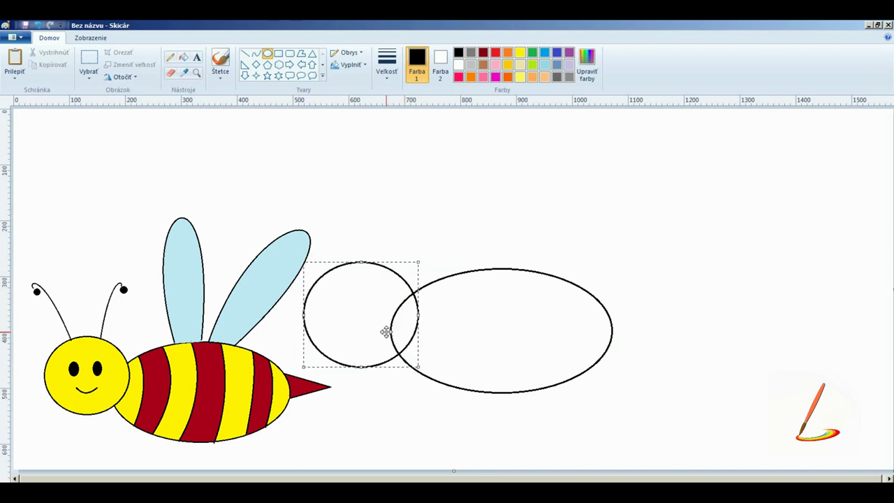
mouse_move(419, 365)
left_mouse_down()
mouse_move(401, 356)
mouse_move(408, 358)
left_mouse_up()
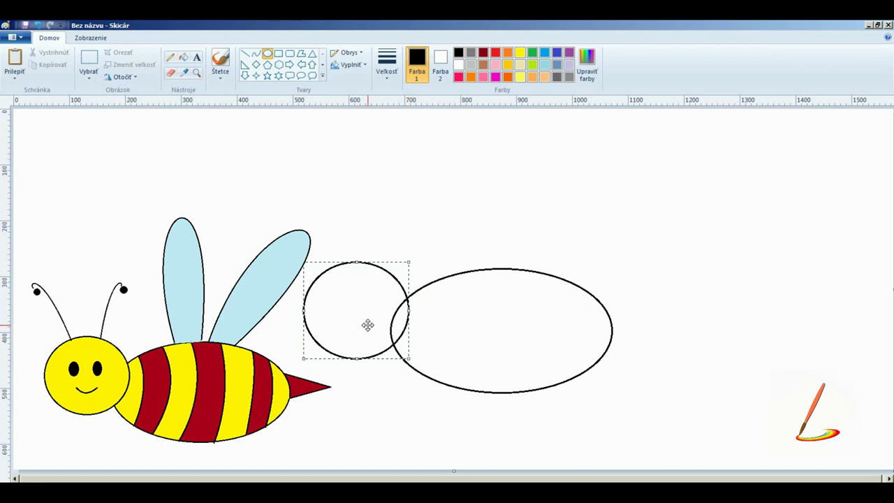
left_click_drag(367, 323, 372, 325)
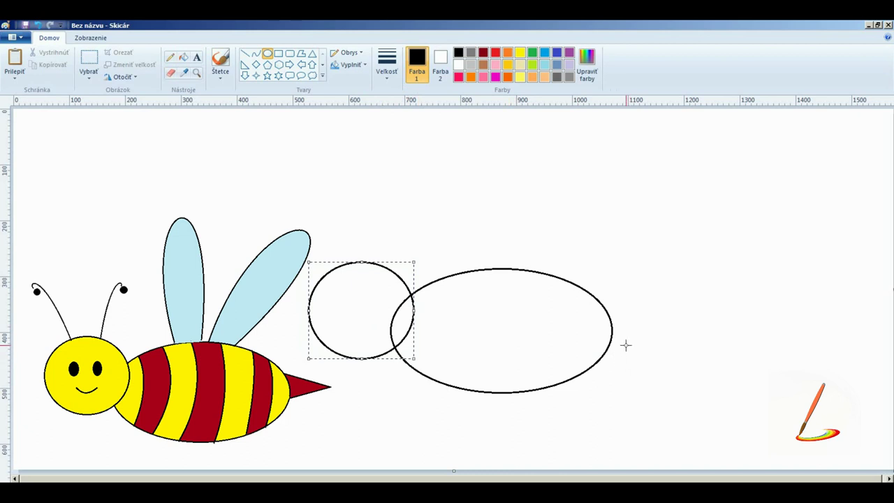
left_click(312, 53)
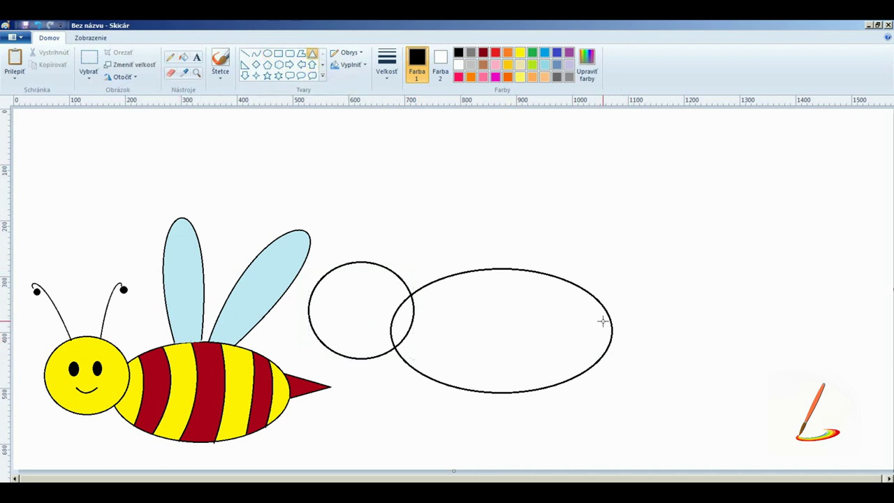
left_click_drag(601, 322, 656, 342)
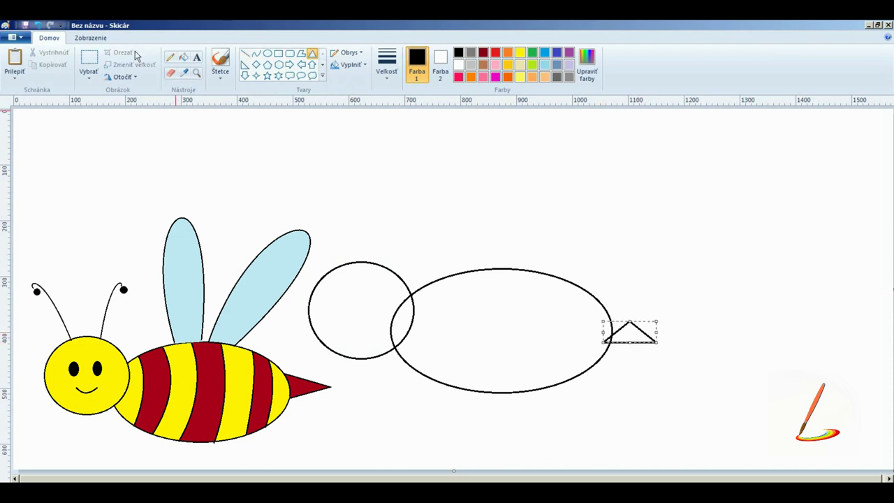
left_click(38, 25)
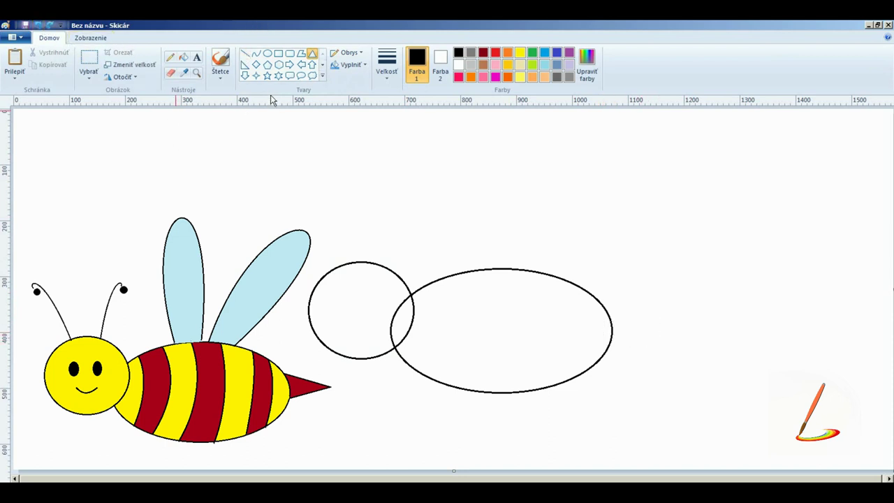
- Draw a three-sided polygon stinger about 110 px long, pointing away from the body's tail end
left_click(301, 53)
left_click_drag(604, 306, 608, 340)
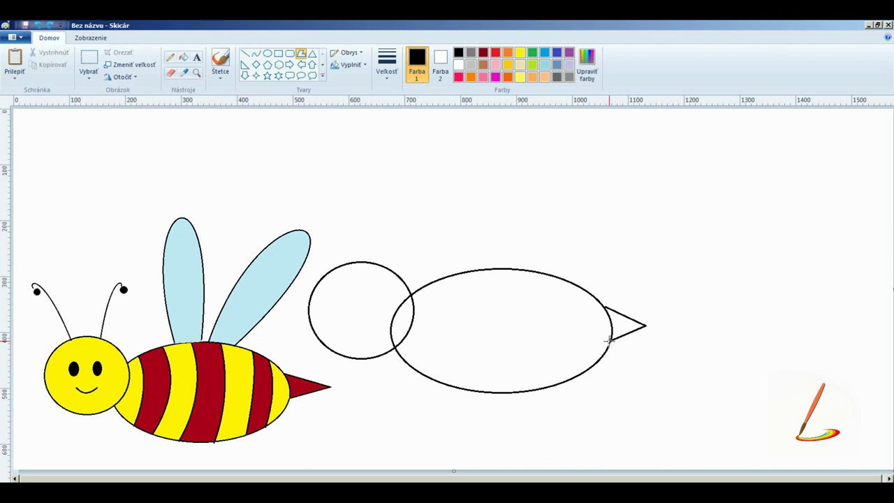
left_click_drag(605, 306, 661, 325)
left_click_drag(603, 343, 598, 342)
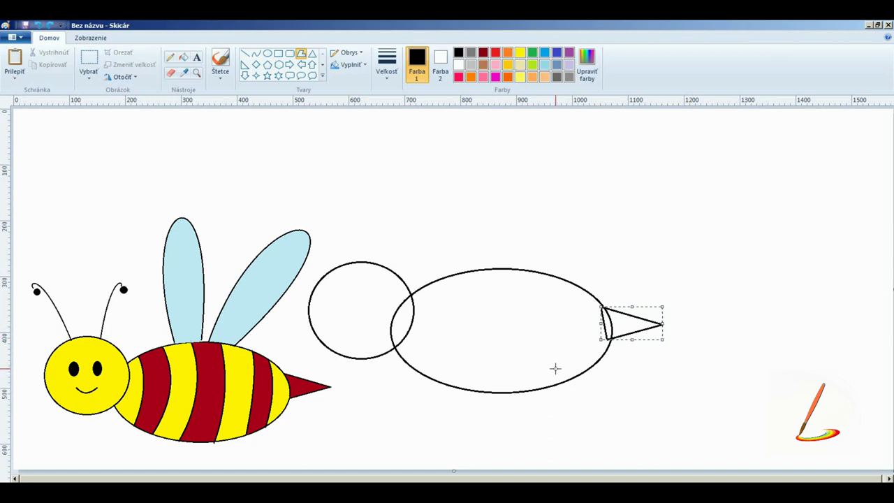
- Draw two antennae on top of the head with the Curve tool, each with a small hooked tip
left_click(255, 54)
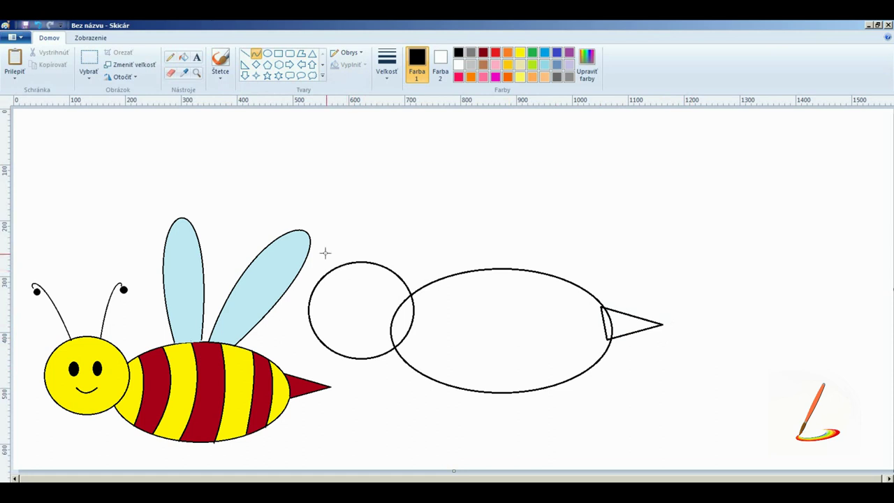
left_click_drag(341, 265, 288, 194)
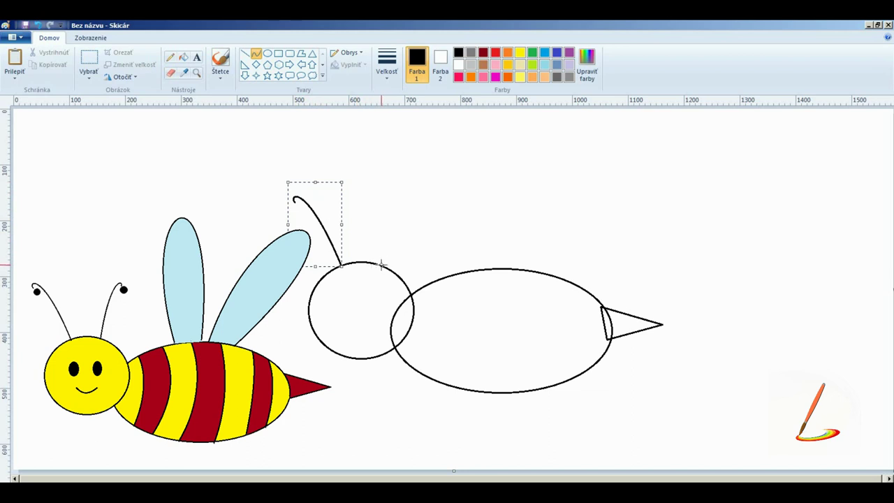
left_click_drag(381, 264, 399, 193)
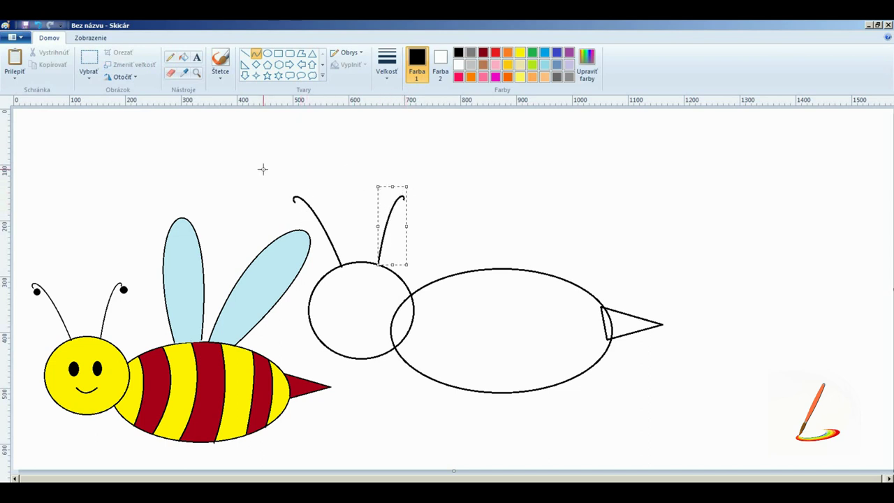
- Draw a small circle just below the hooked tip of each antenna
left_click(267, 53)
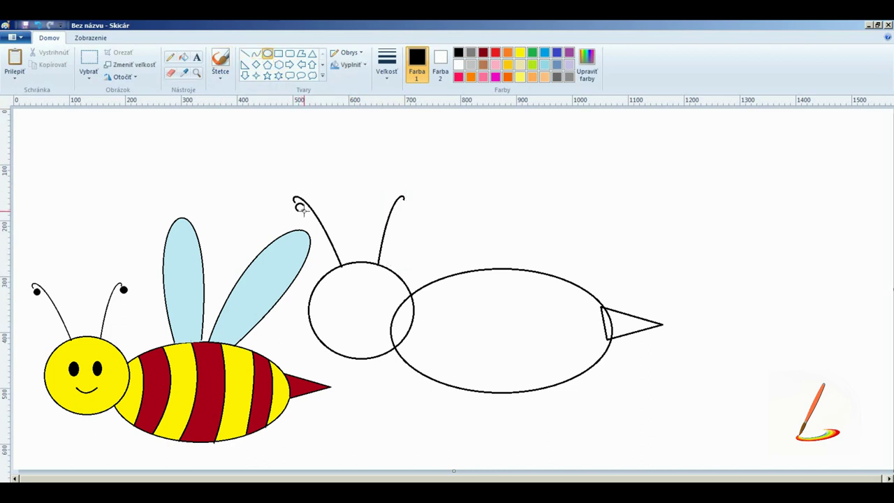
left_click_drag(300, 208, 305, 206)
left_click_drag(402, 198, 410, 207)
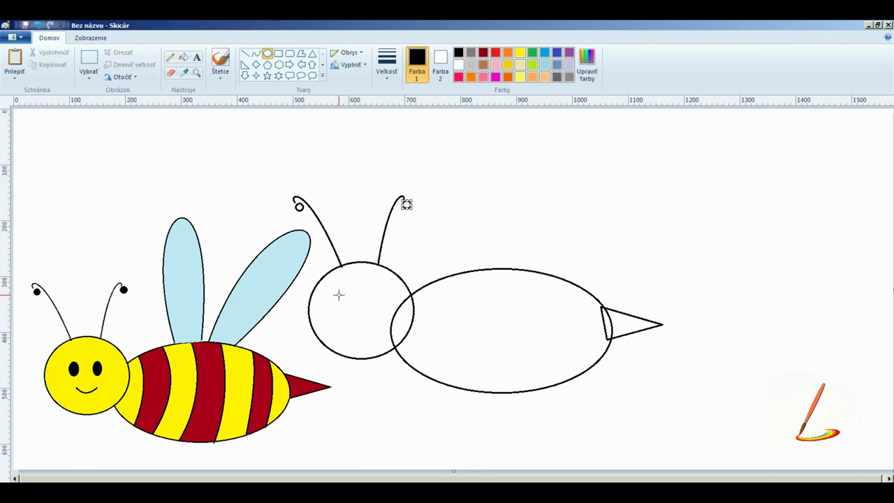
- Draw two upright oval eyes side by side in the head and undo the trial flat oval mouth
mouse_move(338, 293)
left_mouse_down()
mouse_move(351, 313)
mouse_move(374, 302)
mouse_move(381, 312)
mouse_move(346, 329)
mouse_move(377, 330)
mouse_move(345, 330)
left_mouse_up()
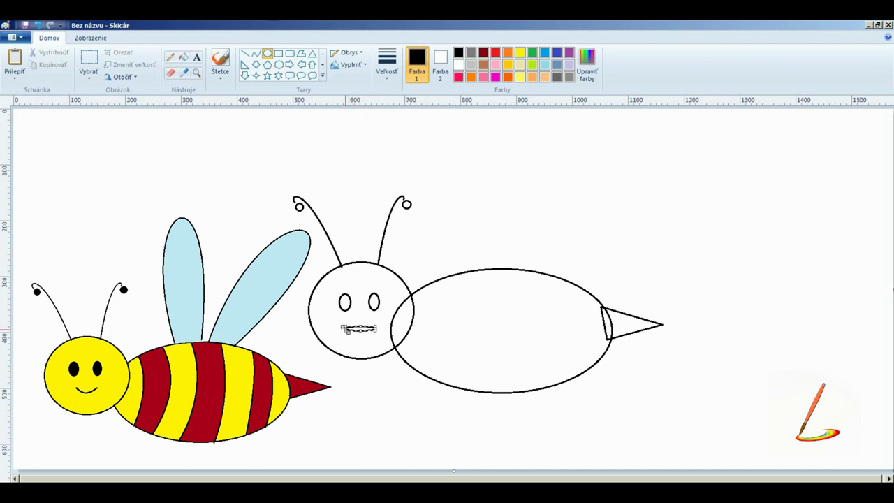
left_click(363, 359)
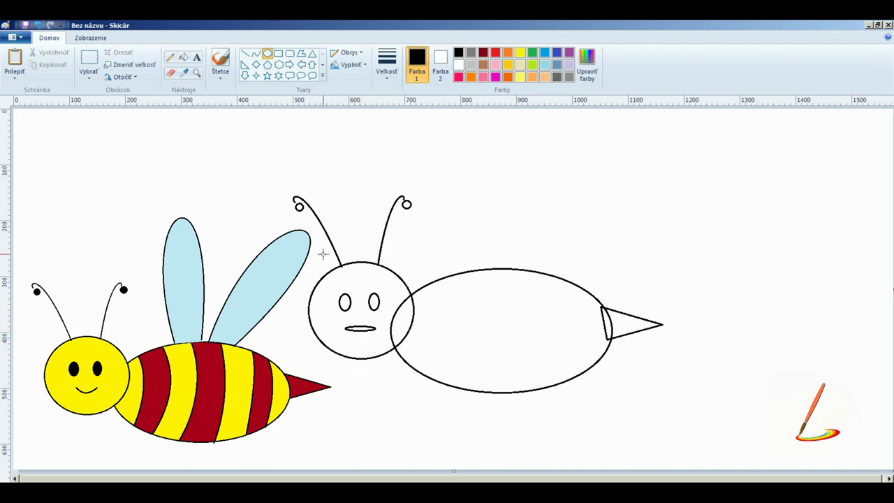
left_click(38, 25)
- Draw a smiling mouth about 45 px wide below the eyes with the Curve tool
left_click(256, 54)
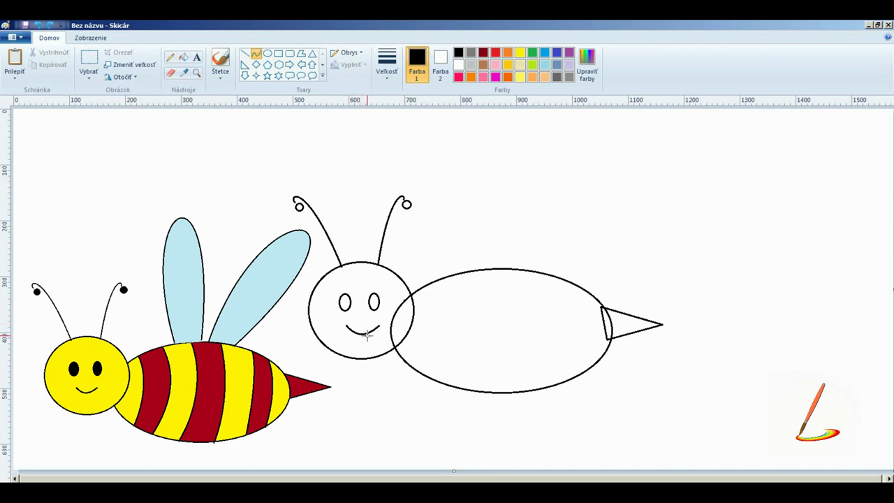
left_click(367, 335)
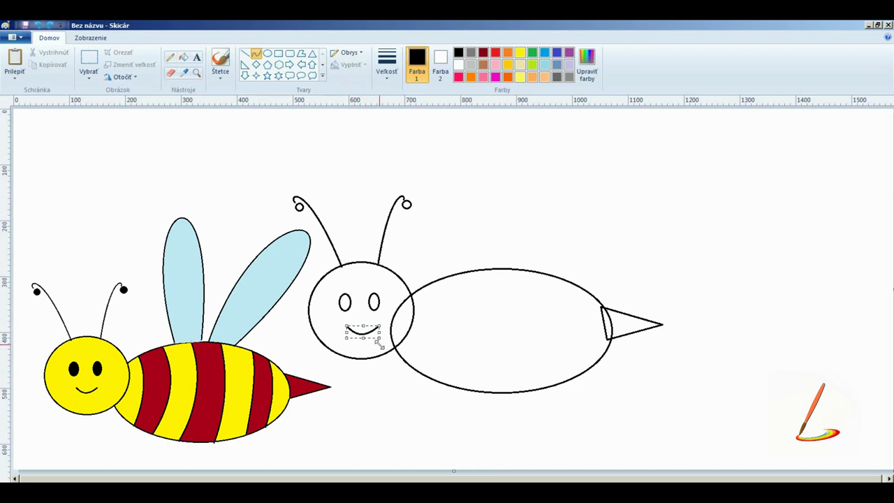
mouse_move(380, 332)
left_mouse_down()
mouse_move(359, 338)
mouse_move(349, 324)
left_mouse_up()
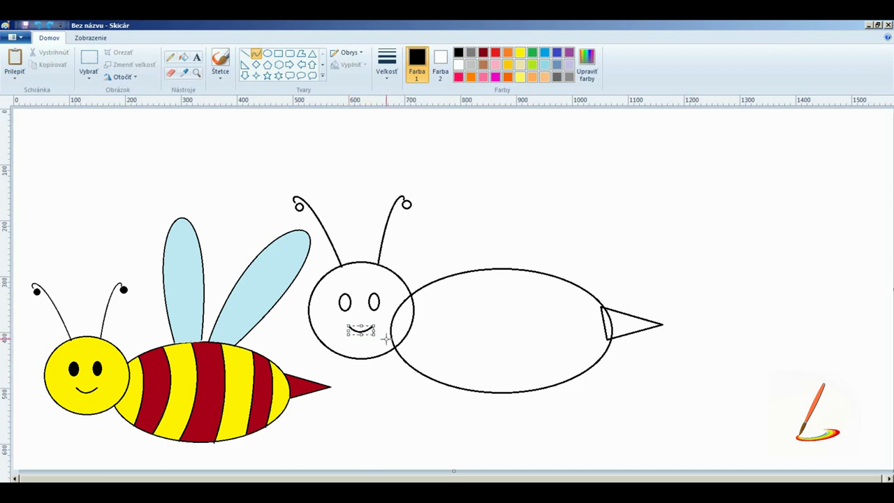
left_click(470, 274)
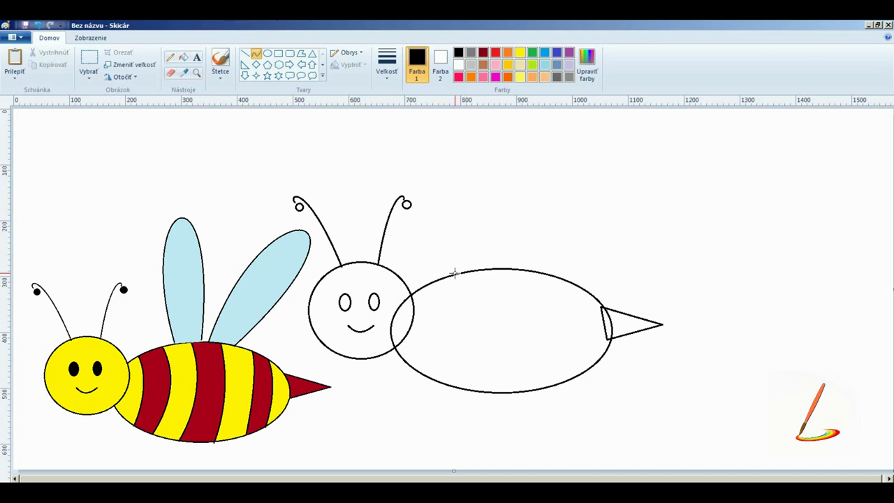
- Draw a tall, rounded upright wing about 280 px high on the body's upper edge with the Curve tool, and adjust its position
left_click_drag(454, 273, 443, 126)
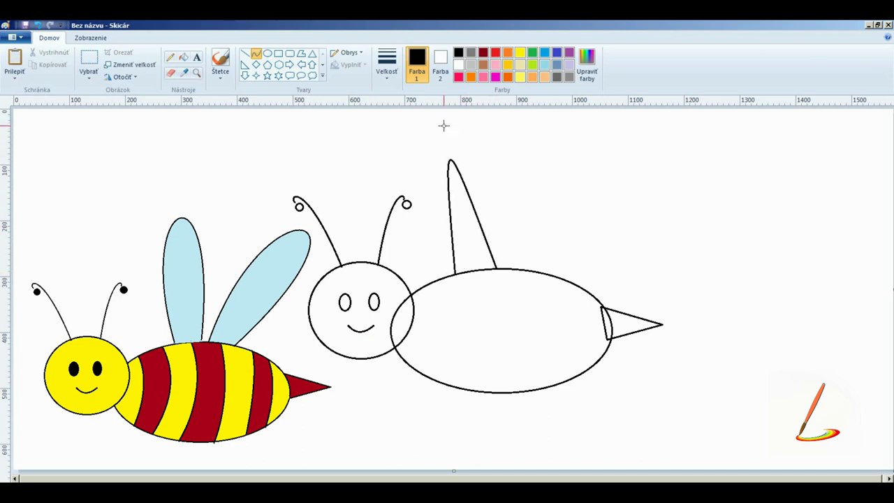
left_click(39, 25)
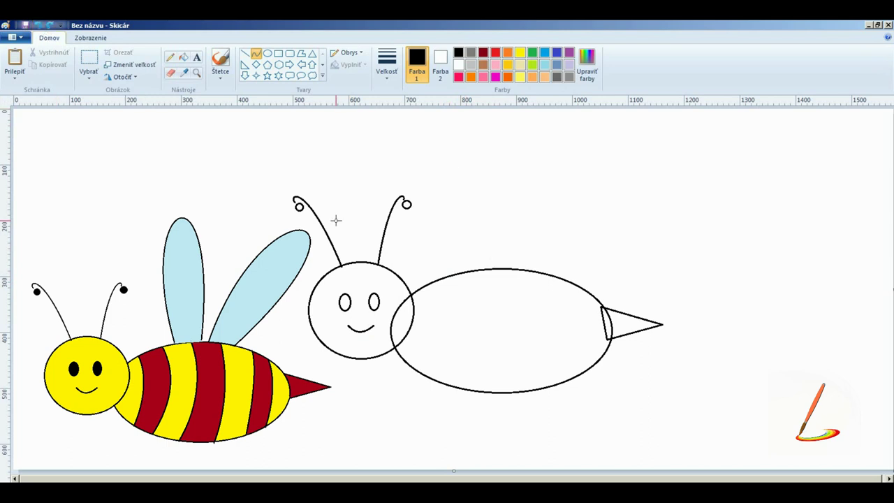
mouse_move(465, 270)
left_mouse_down()
mouse_move(482, 269)
mouse_move(463, 224)
mouse_move(456, 132)
mouse_move(439, 102)
mouse_move(438, 110)
left_mouse_up()
left_click_drag(458, 171, 510, 96)
left_click_drag(505, 156, 532, 157)
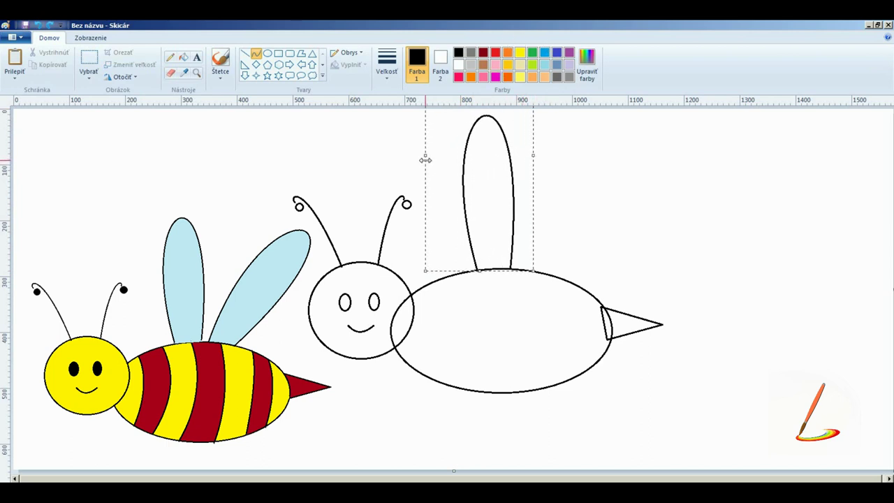
mouse_move(481, 180)
left_mouse_down()
mouse_move(446, 192)
mouse_move(463, 176)
mouse_move(490, 195)
left_mouse_up()
left_click(555, 225)
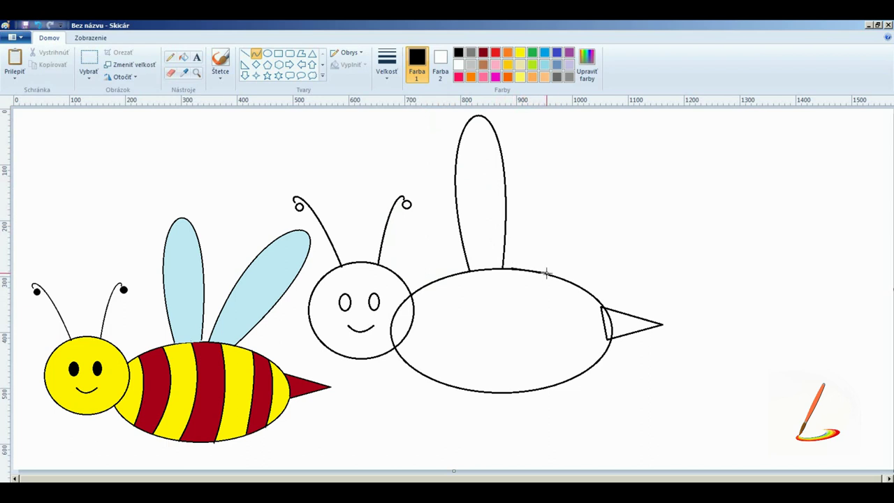
- Draw a second rounded wing beside the first, tilted toward the tail and about 255 px high
mouse_move(547, 274)
left_mouse_down()
mouse_move(563, 135)
mouse_move(544, 269)
left_mouse_up()
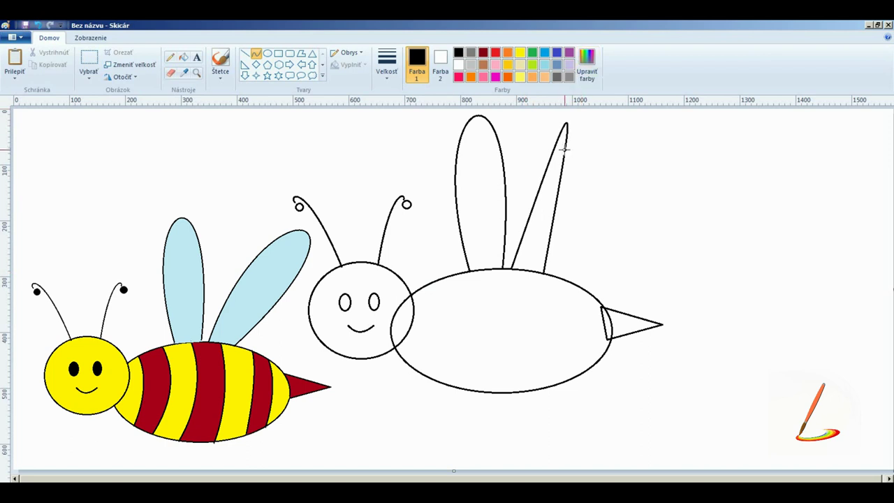
left_click_drag(567, 152, 637, 132)
left_click(735, 95)
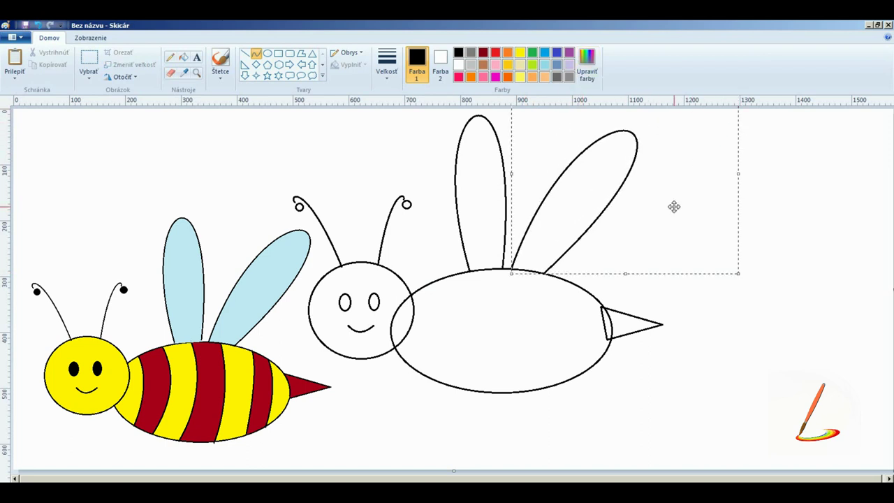
left_click(689, 308)
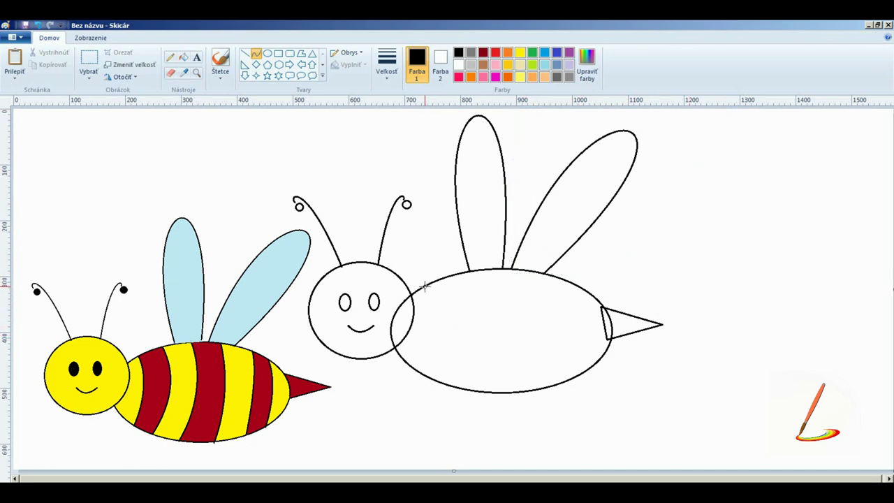
- Draw three stripe lines bowed toward the tail across the head-side half of the body, about 155, 195 and 220 px high
left_click_drag(424, 285, 418, 372)
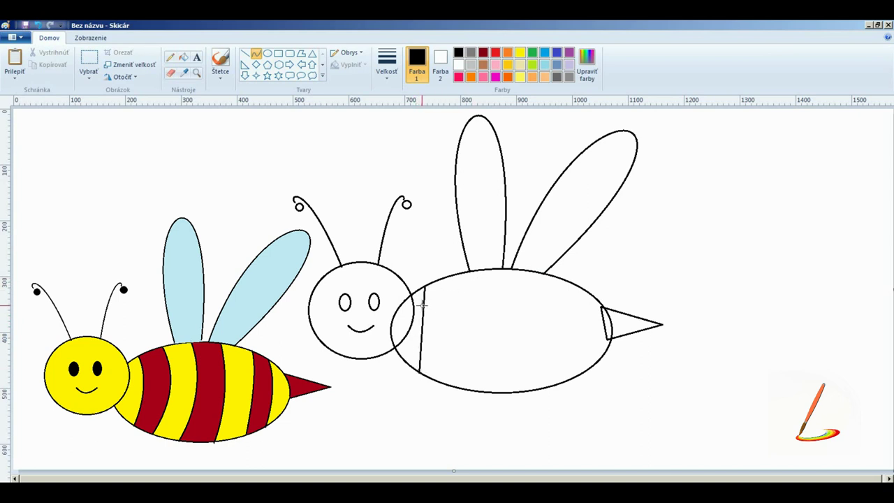
left_click_drag(422, 304, 430, 339)
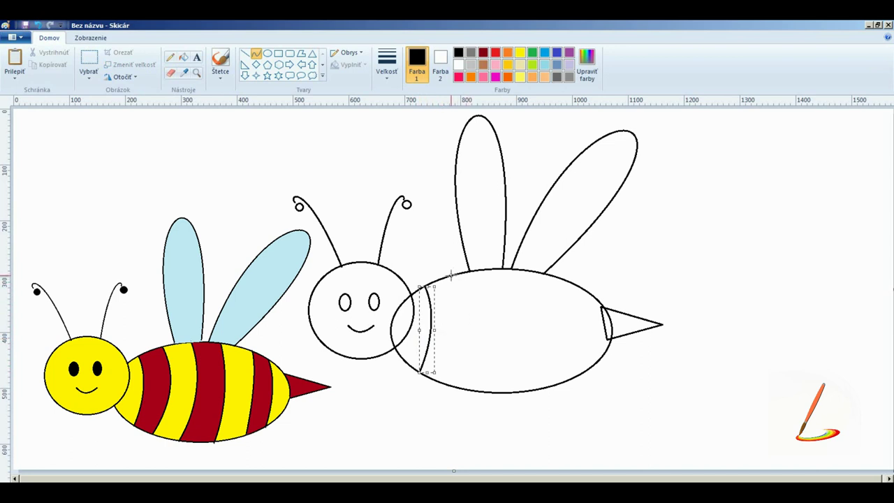
left_click_drag(455, 275, 442, 383)
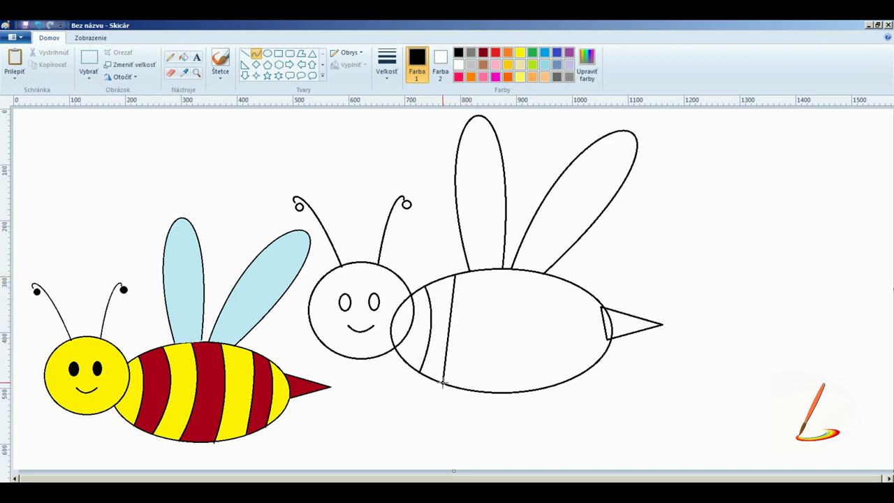
left_click_drag(453, 302, 467, 339)
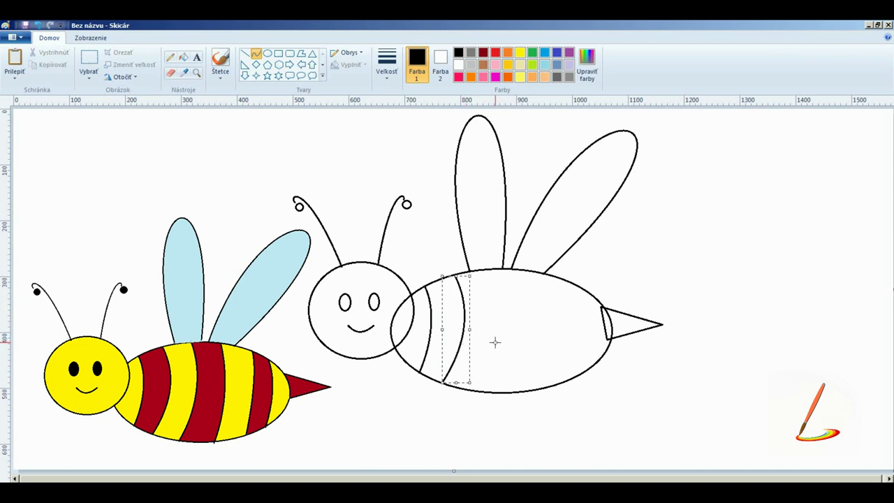
left_click_drag(488, 268, 474, 392)
left_click_drag(480, 308, 492, 359)
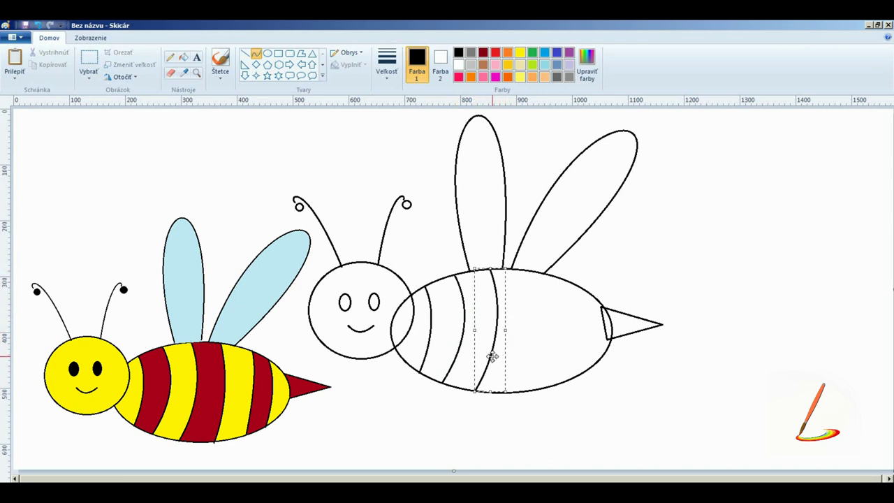
- Draw three more curved stripe lines across the tail-side half of the body, about 220, 185 and 150 px high
left_click_drag(526, 271, 518, 382)
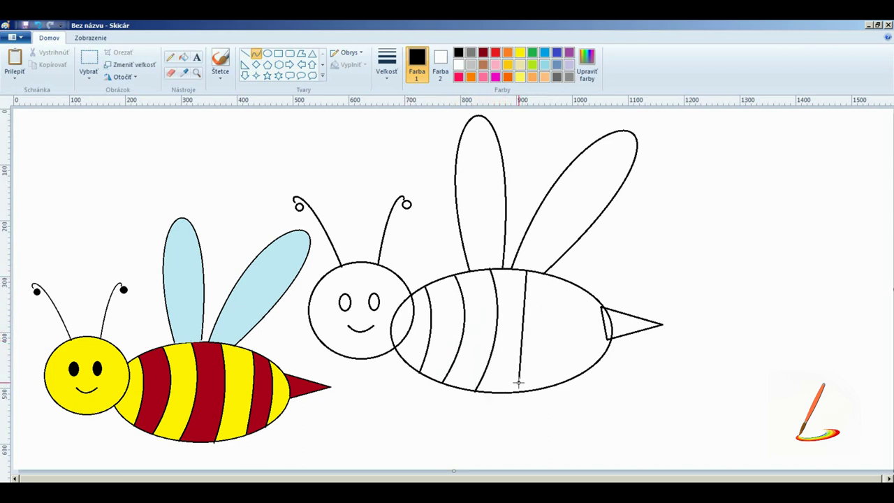
left_click_drag(528, 309, 533, 309)
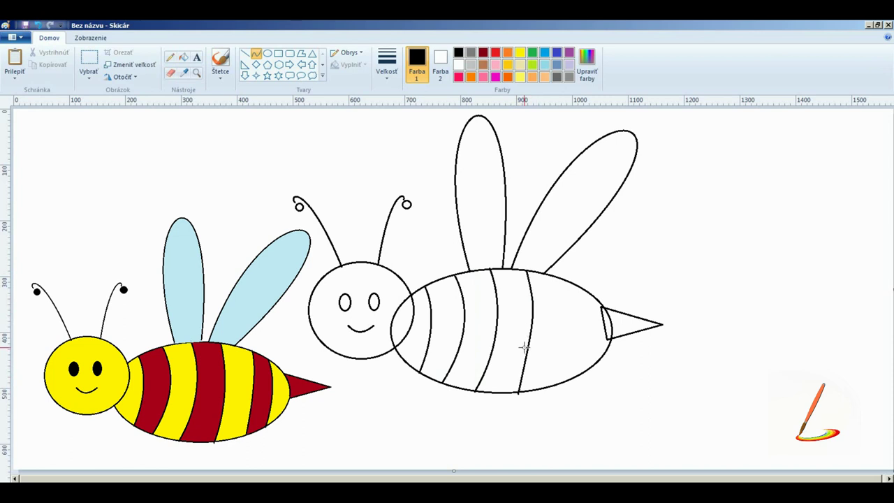
left_click_drag(523, 345, 530, 356)
left_click_drag(564, 281, 558, 383)
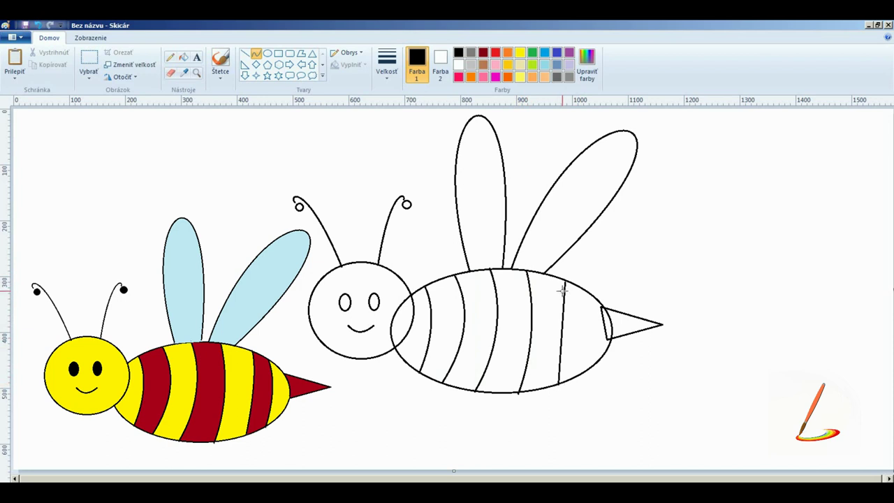
left_click_drag(563, 291, 565, 316)
mouse_move(566, 331)
left_mouse_down()
mouse_move(559, 279)
mouse_move(584, 342)
mouse_move(581, 374)
left_mouse_up()
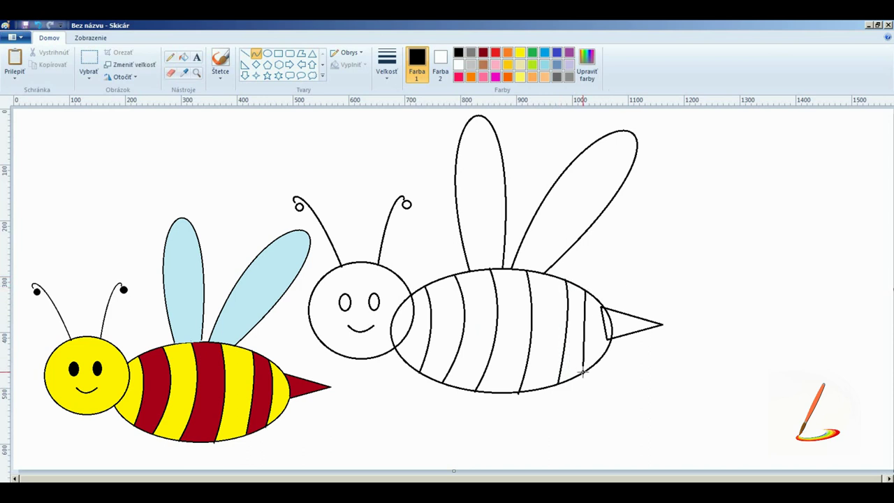
mouse_move(585, 316)
left_mouse_down()
mouse_move(594, 320)
mouse_move(580, 349)
left_mouse_up()
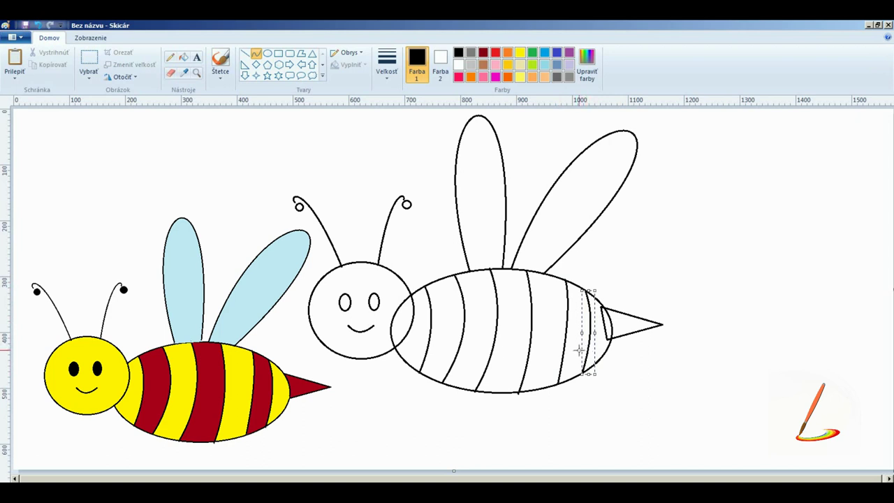
- Fill both eyes and both antenna tips with black
left_click(183, 57)
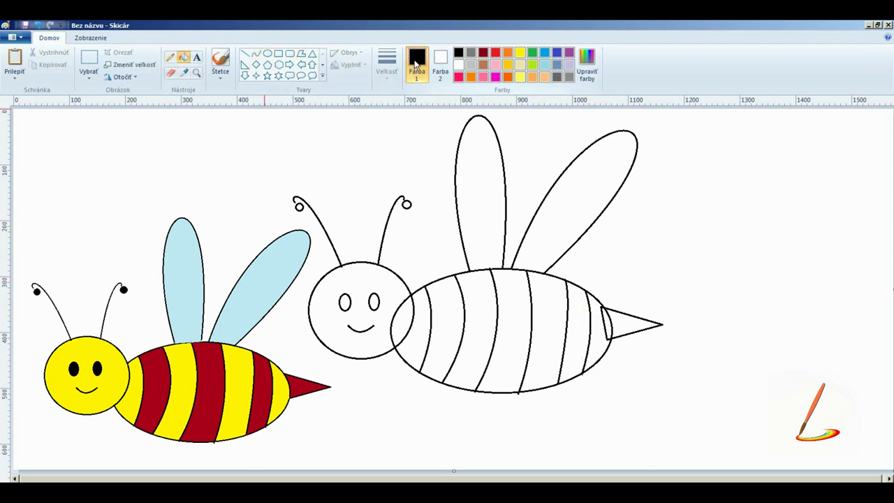
left_click(440, 63)
left_click(458, 53)
left_click(345, 303)
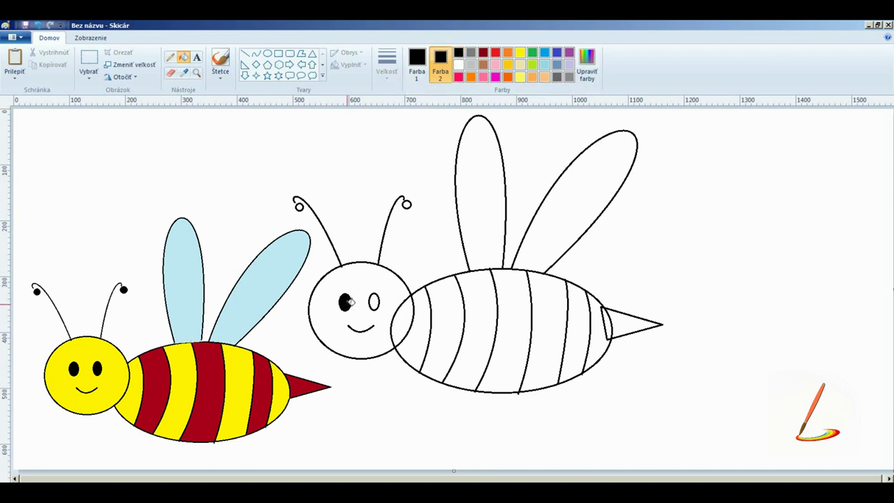
left_click(375, 302)
left_click(299, 205)
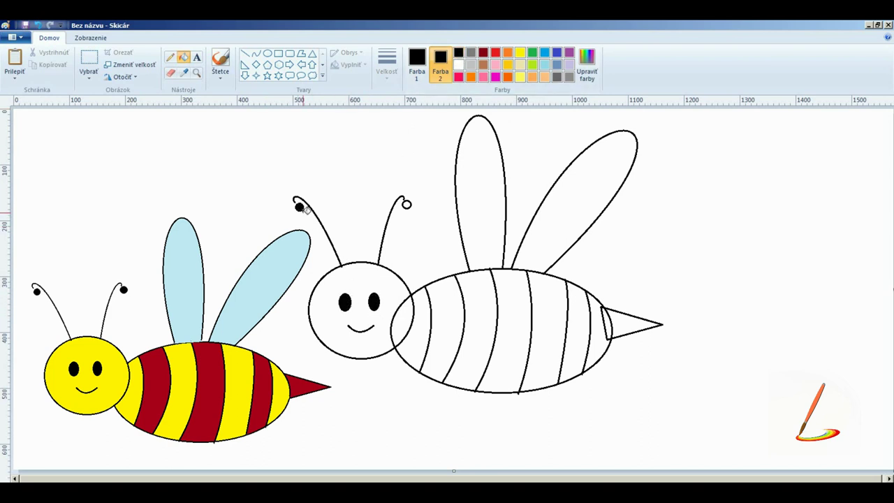
left_click(407, 203)
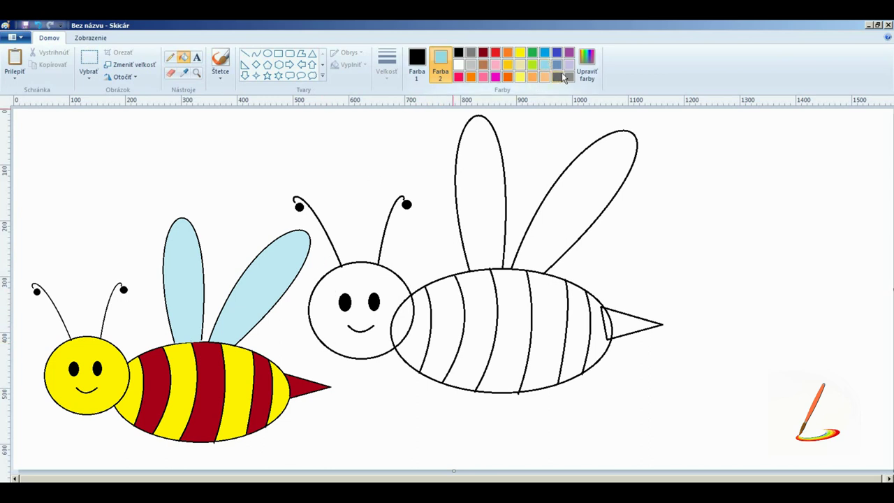
- Add a pale-blue custom colour and close the upright wing's base with a line about 58 px long along the body's upper edge
left_click(587, 64)
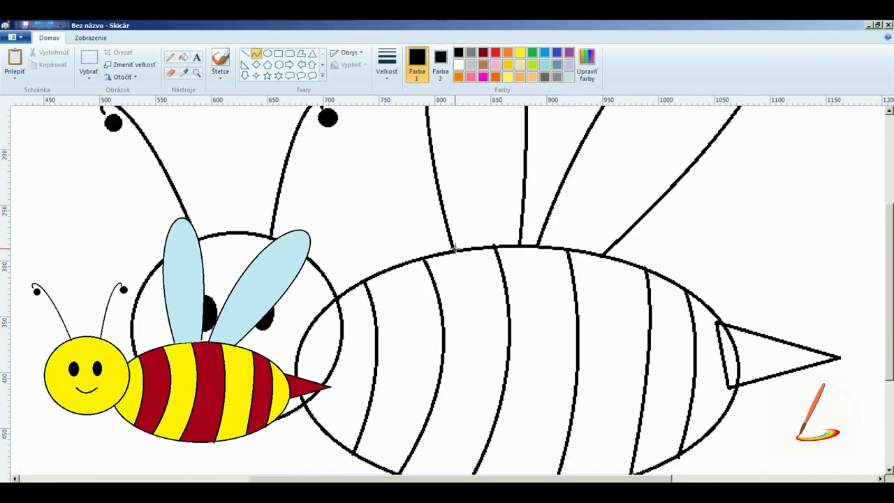
left_click_drag(455, 247, 518, 242)
scroll(635, 357, "up", 3)
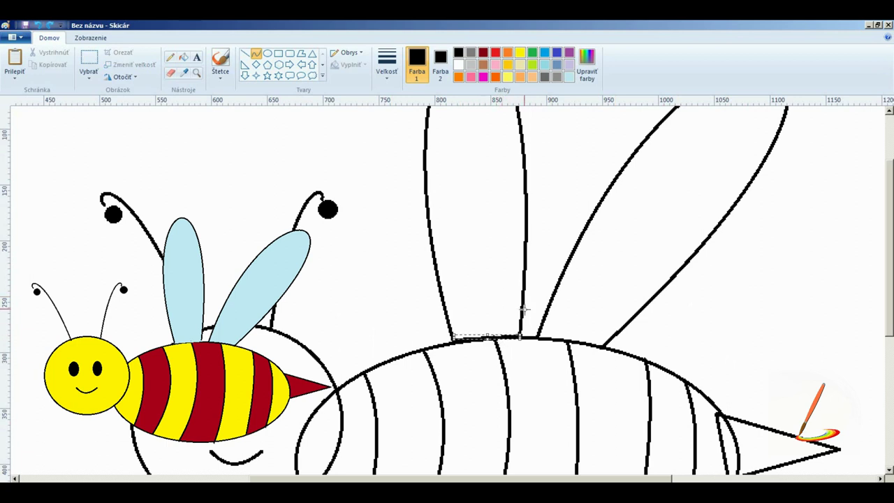
- Fill both wings with the pale-blue custom colour
left_click(568, 77)
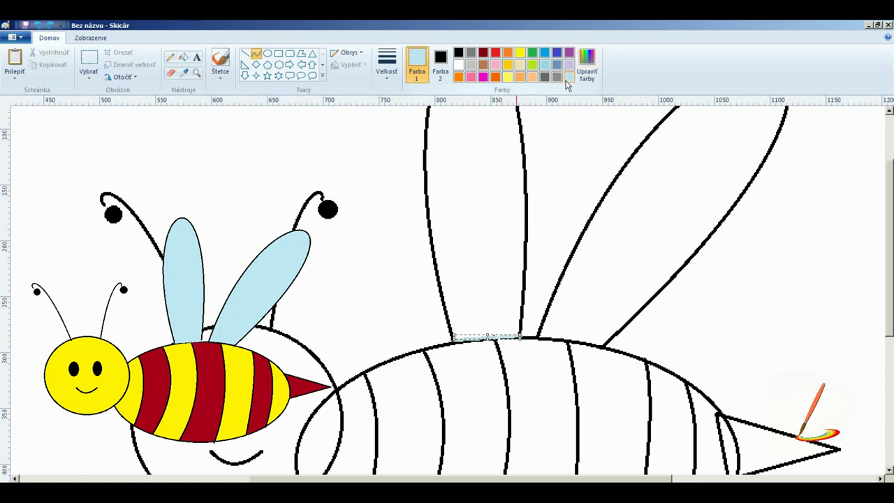
left_click(190, 58)
left_click(495, 188)
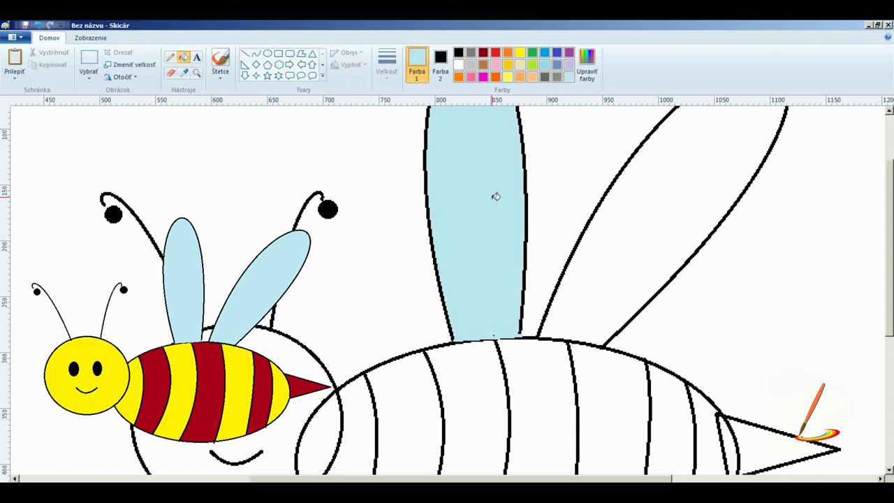
left_click(640, 252)
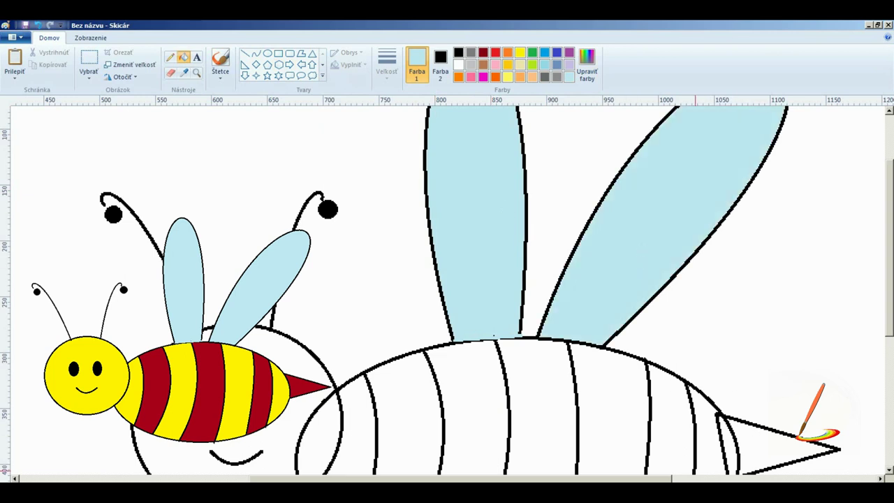
- Erase the part of the body outline that lies inside the head, using white as the eraser colour
scroll(695, 279, "down", 3)
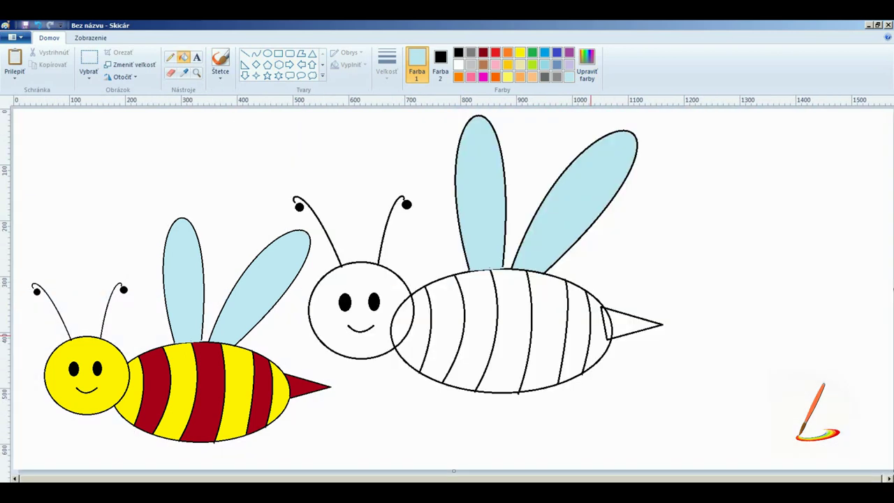
scroll(528, 279, "up", 2)
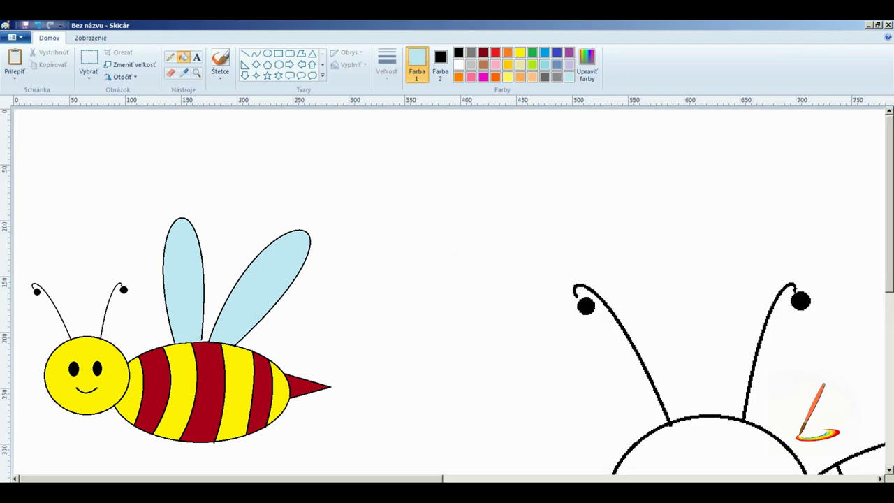
scroll(601, 373, "down", 5)
scroll(600, 374, "right", 6)
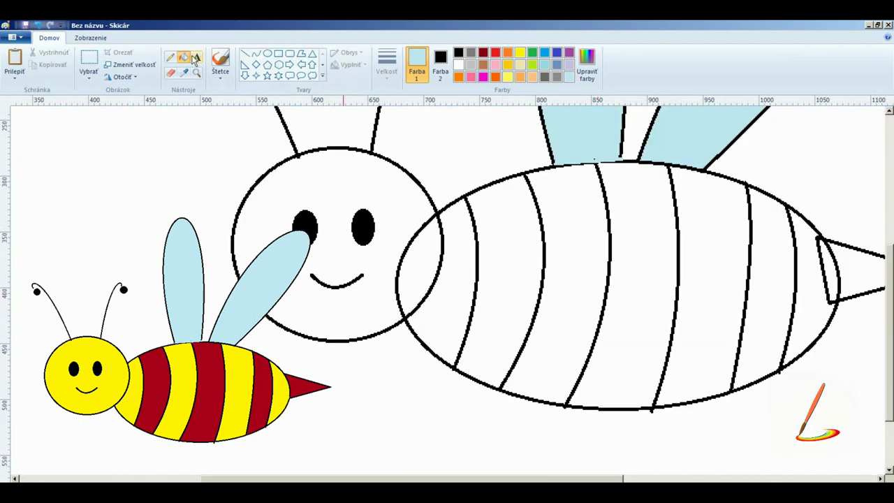
left_click(173, 73)
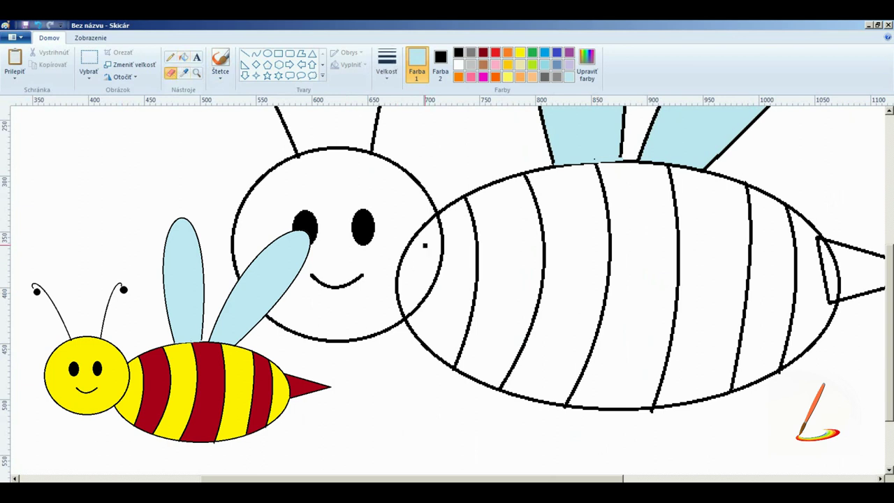
left_click(440, 64)
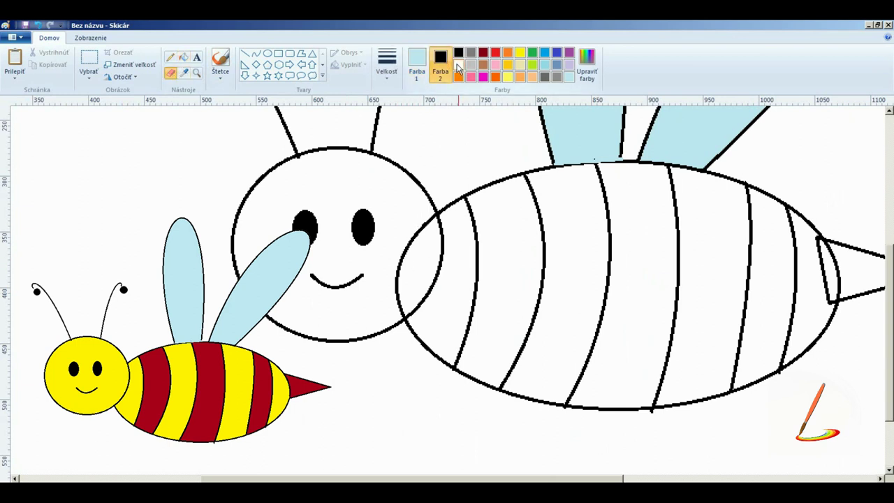
left_click(458, 65)
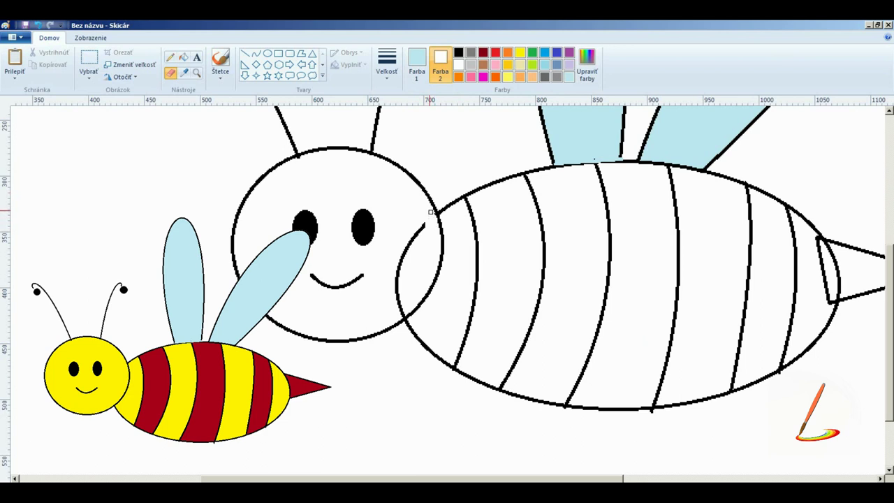
mouse_move(431, 212)
left_mouse_down()
mouse_move(394, 272)
mouse_move(405, 260)
mouse_move(399, 313)
left_mouse_up()
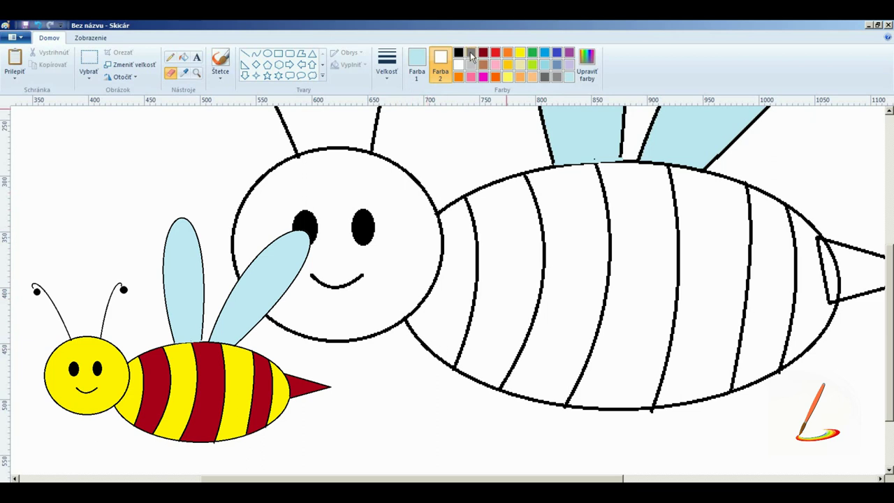
- Fill alternate body stripes with yellow, starting beside the head, and undo the fill of the tail segment
left_click(187, 57)
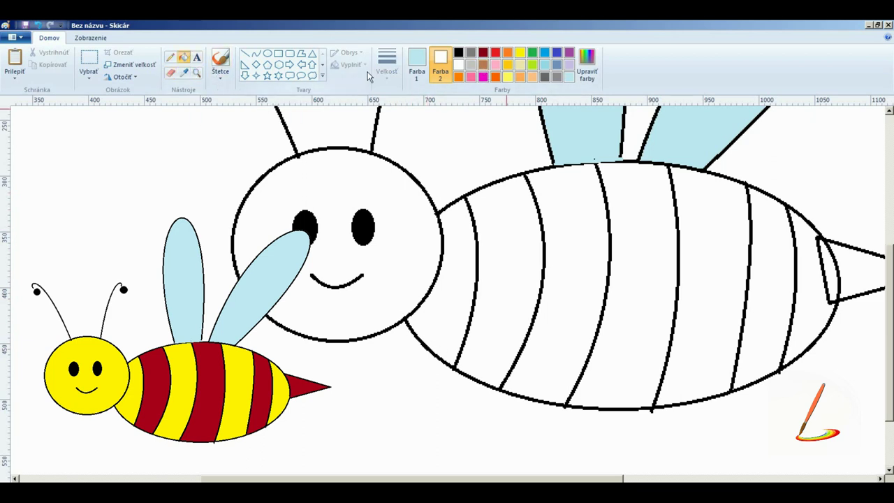
left_click(519, 51)
left_click(466, 251)
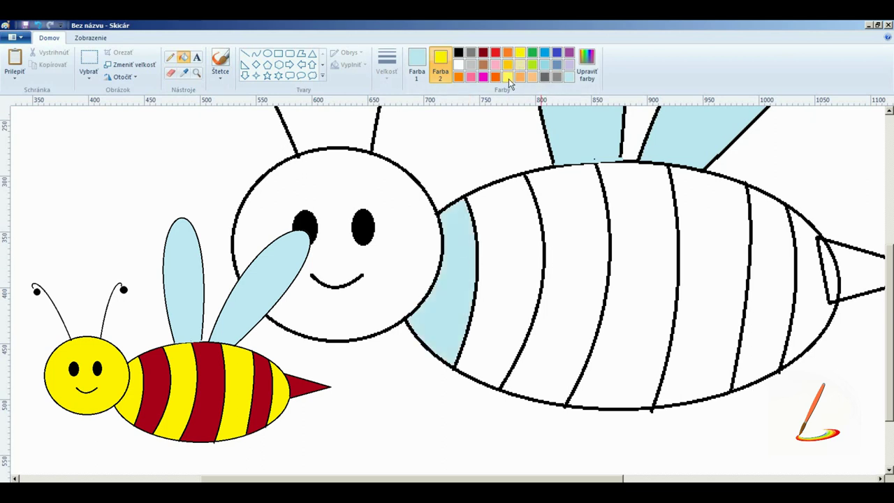
left_click(417, 64)
left_click(470, 252)
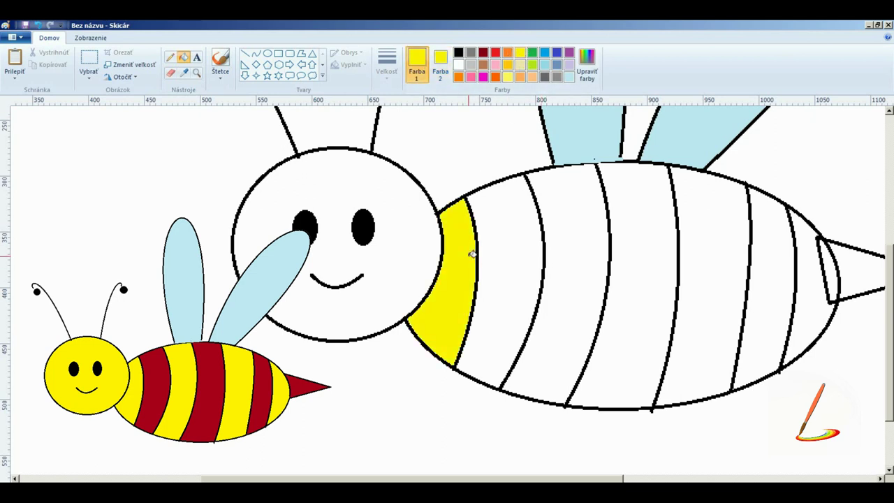
left_click(580, 274)
left_click(720, 281)
left_click(803, 293)
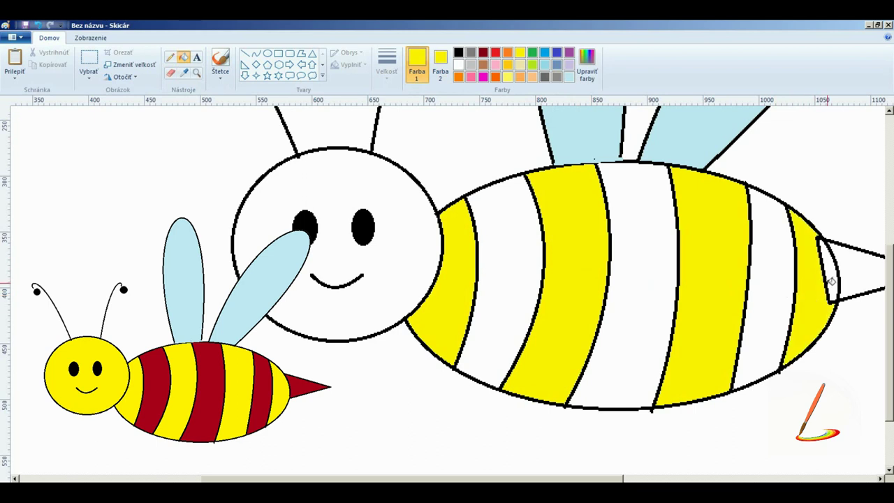
left_click(37, 25)
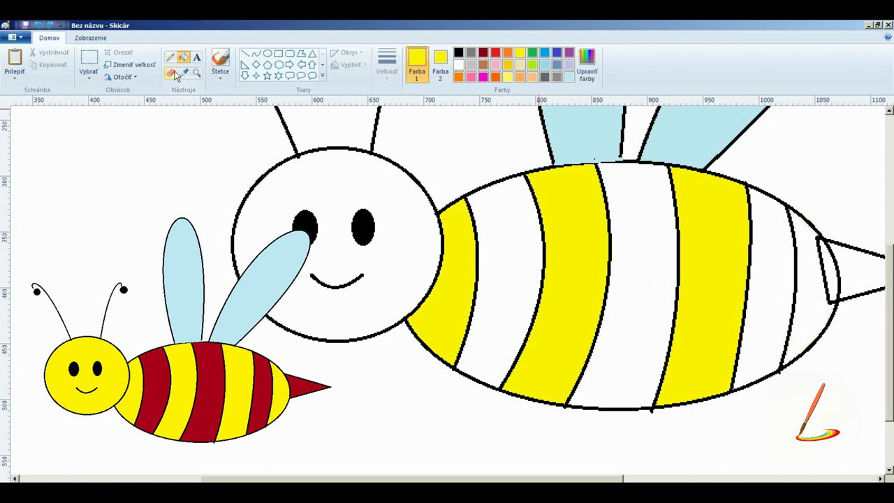
- Erase the stinger lines that lie inside the body at the tail, using white as the eraser colour
left_click(176, 74)
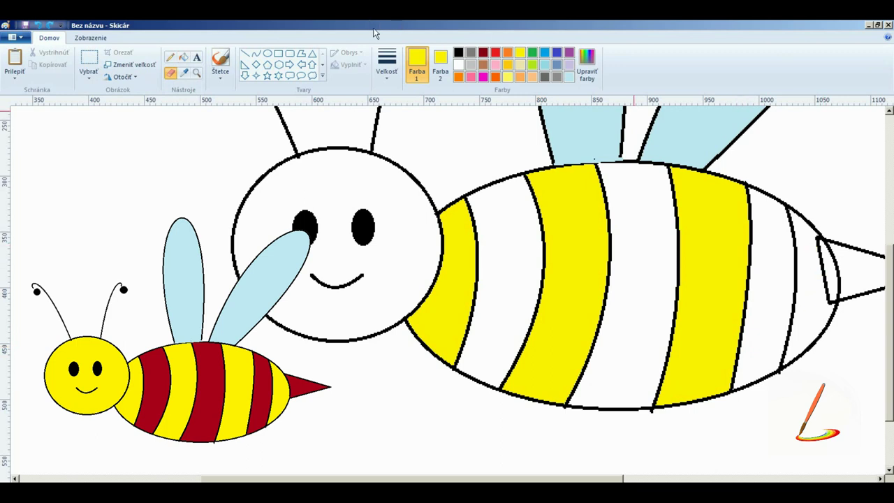
left_click(439, 64)
left_click(458, 64)
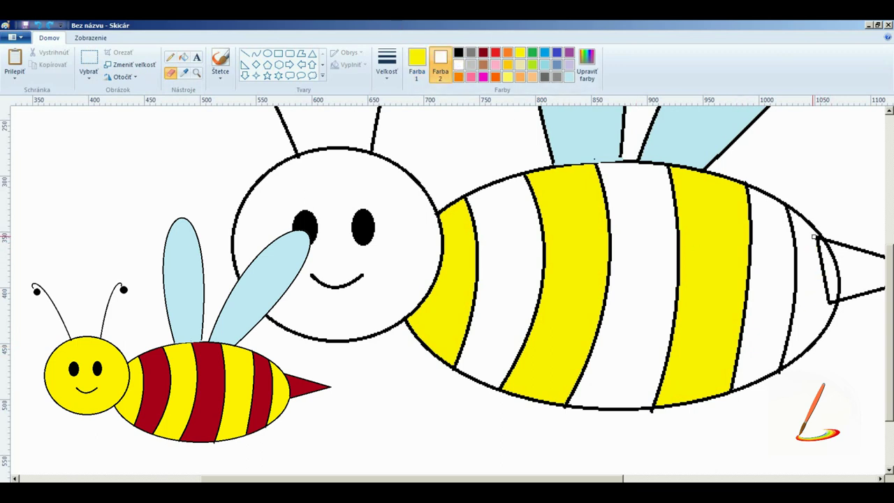
mouse_move(813, 237)
left_mouse_down()
mouse_move(826, 297)
mouse_move(835, 297)
left_mouse_up()
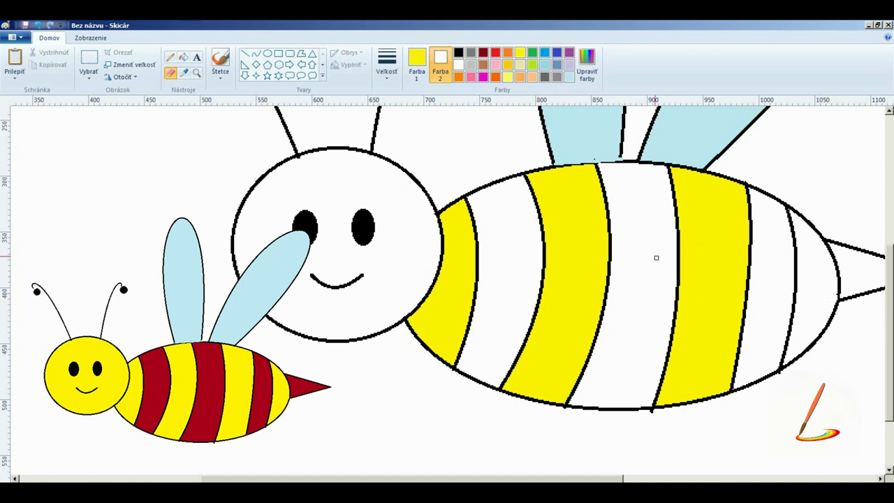
- Fill the last body segment at the tail with yellow
left_click(183, 57)
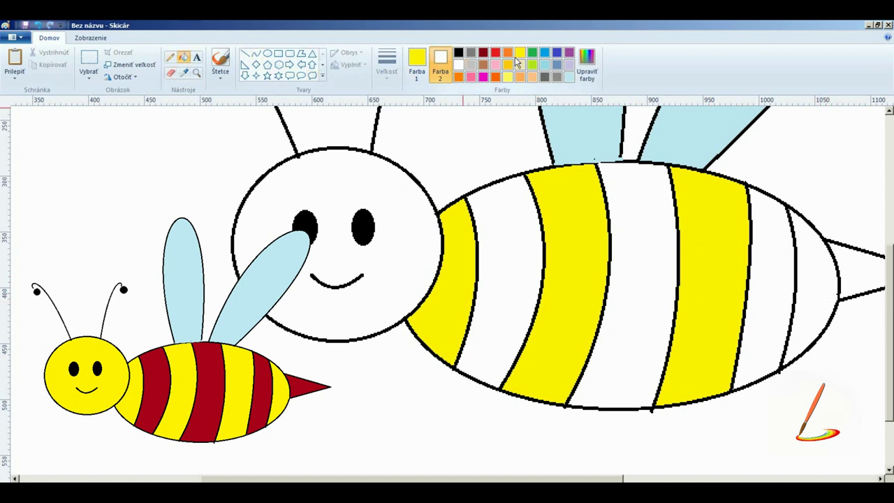
left_click(520, 53)
left_click(818, 271)
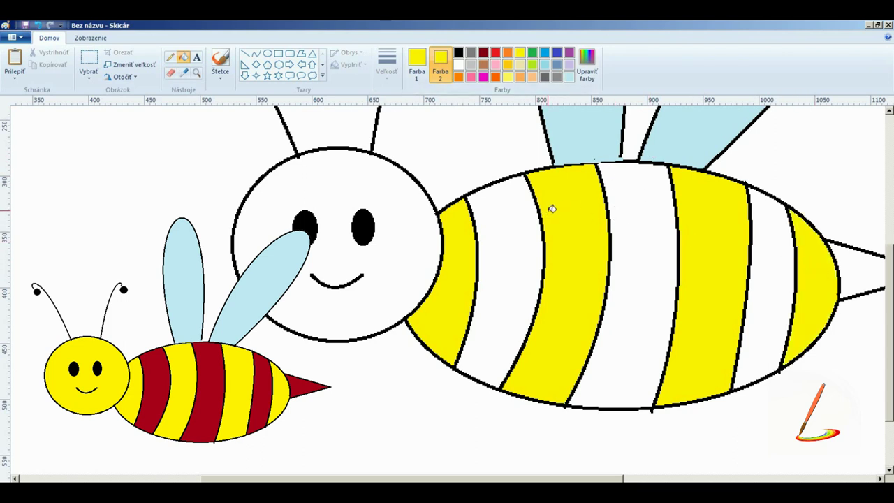
- Mix a custom red from the dark red palette colour by raising its luminosity to 80 (RGB 170, 0, 26)
left_click(483, 54)
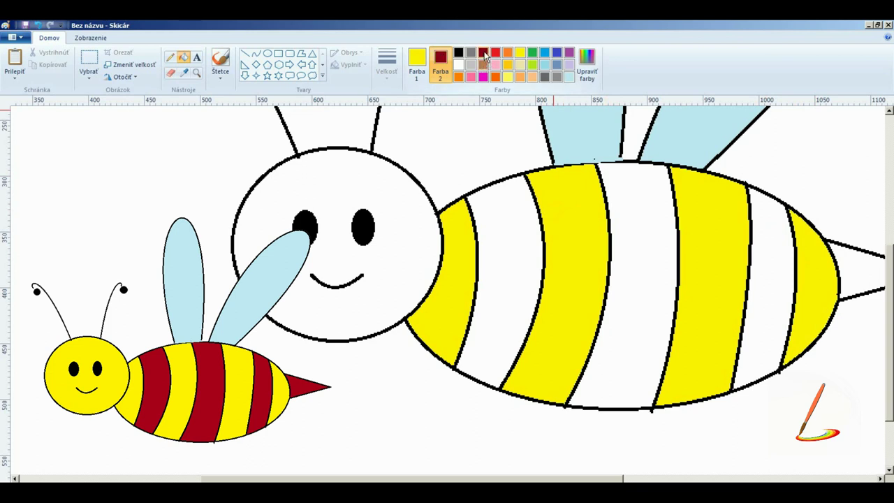
left_click(586, 64)
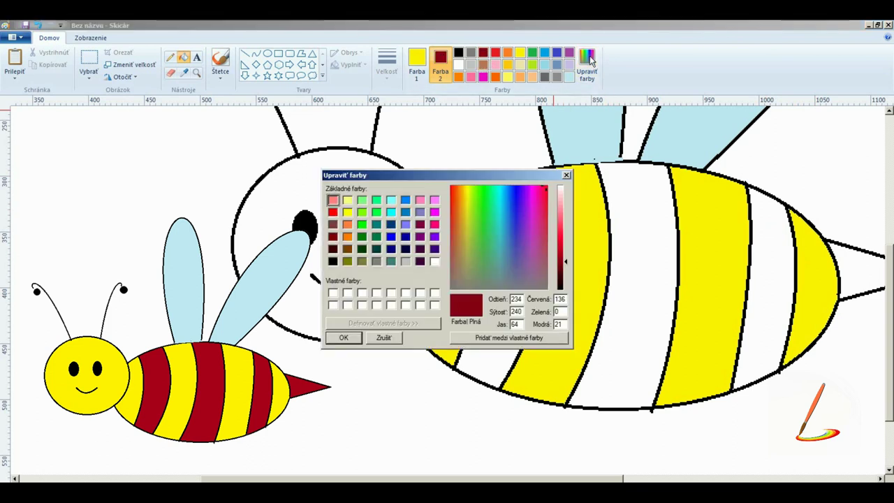
left_click_drag(565, 262, 566, 256)
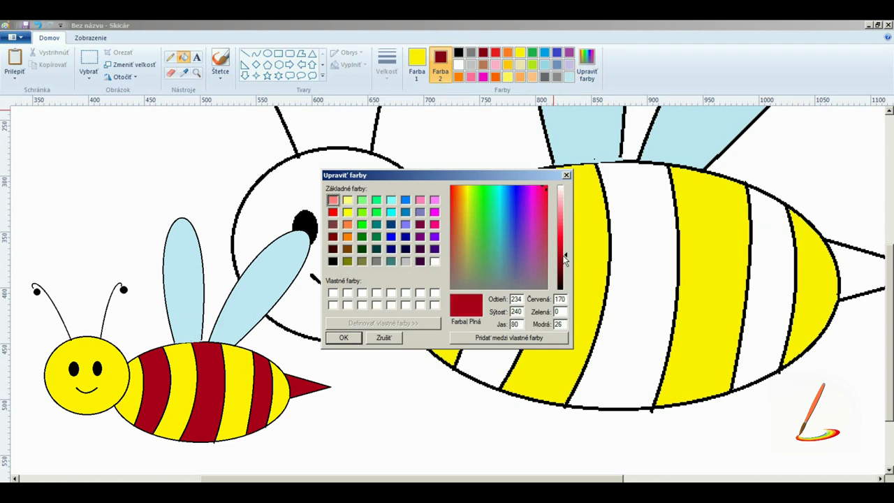
left_click(343, 338)
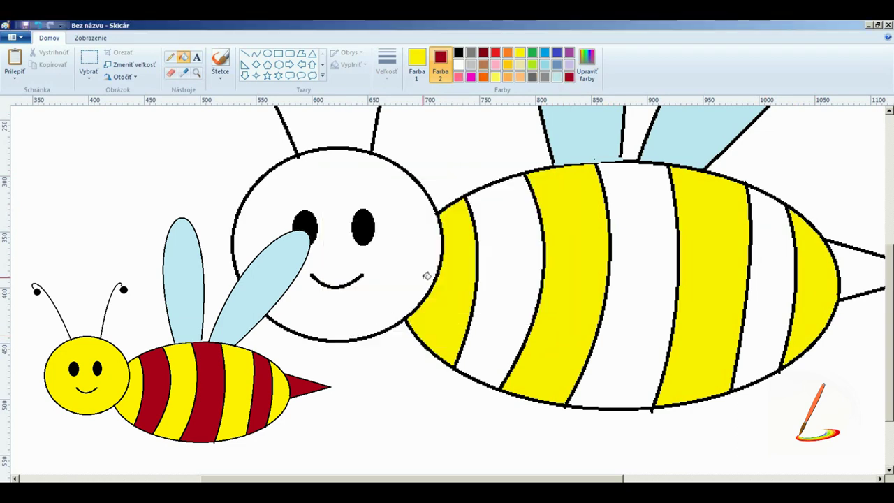
- Fill the three white body stripes, the head and the stinger with the custom dark red as the primary colour
left_click(417, 64)
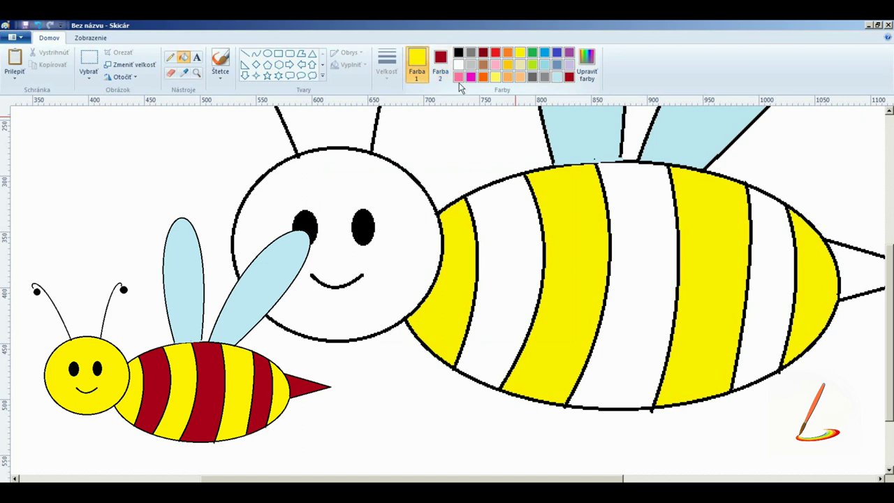
left_click(569, 77)
left_click(524, 289)
left_click(638, 291)
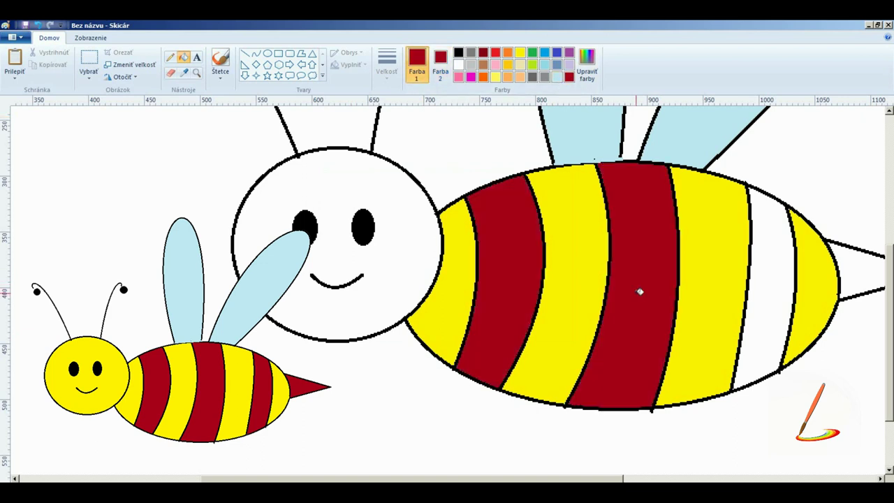
left_click(766, 309)
left_click(417, 240)
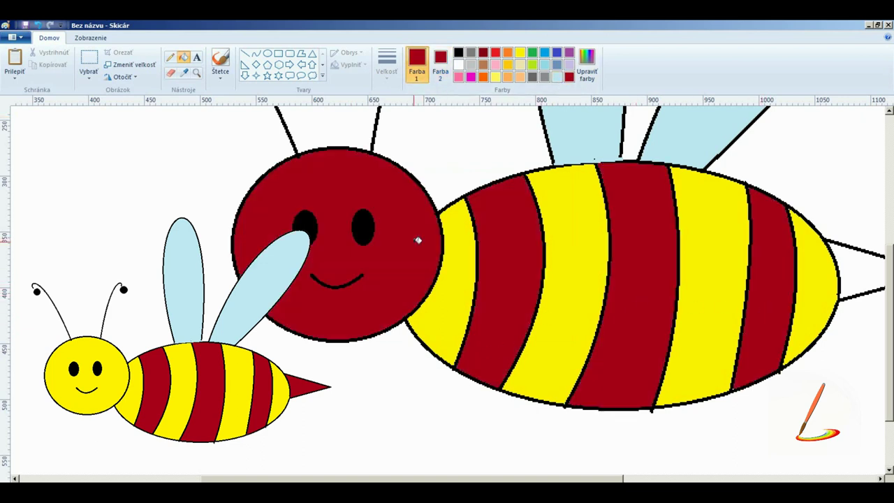
left_click(861, 280)
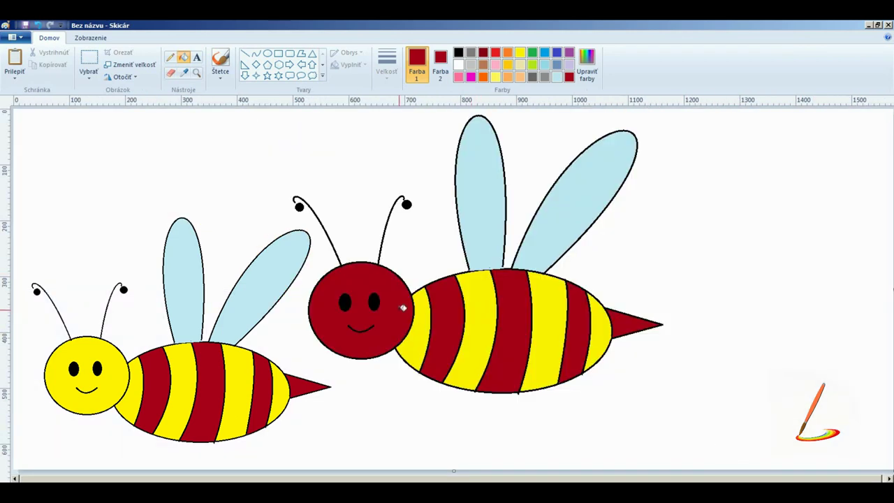
- Refill the bee's head with yellow
left_click(520, 53)
left_click(395, 312)
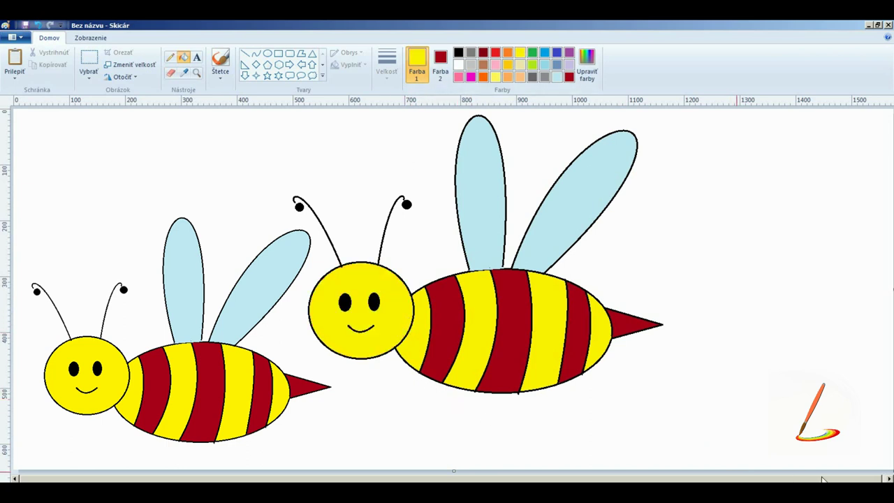
key("ctrl+Page_Down")
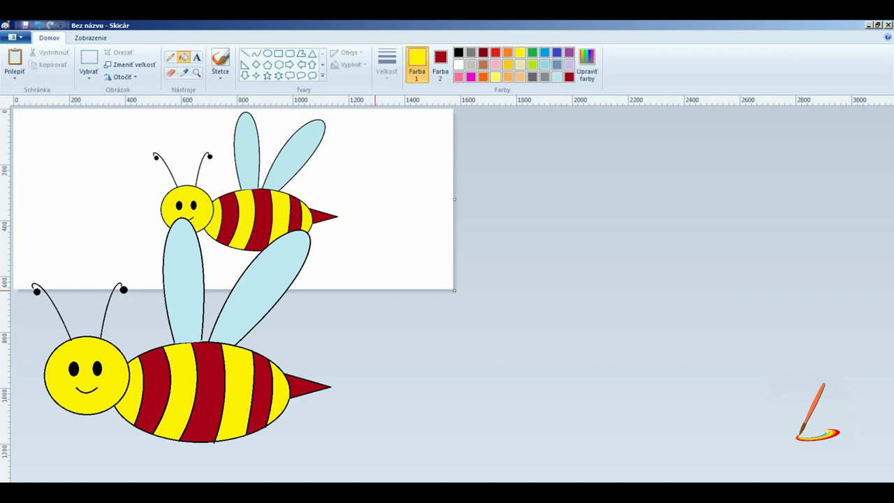
key("ctrl+Page_Up")
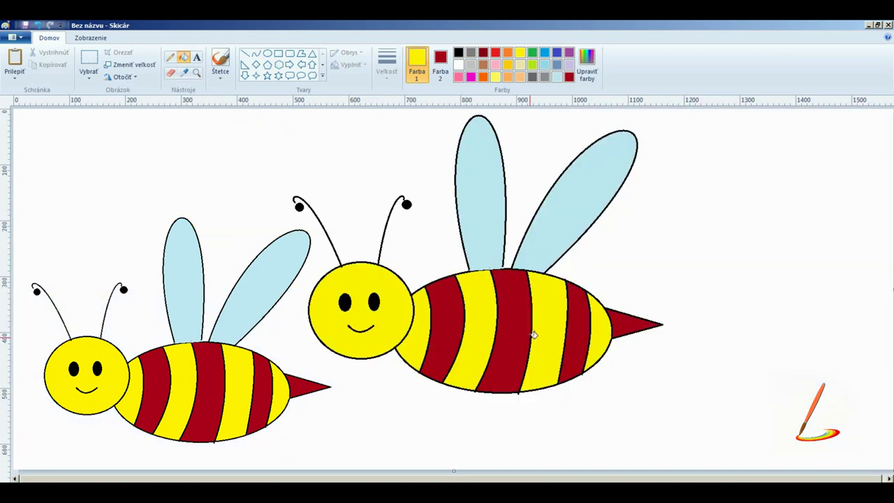
- Mix a lighter lime green with luminosity 140 (RGB 191, 234, 64) and fill the white background with it
left_click(534, 64)
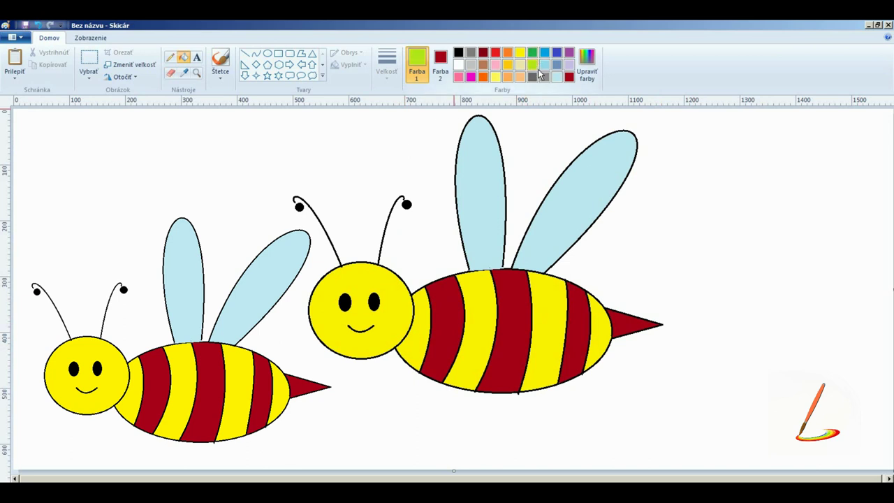
left_click(586, 64)
left_click_drag(563, 236, 565, 233)
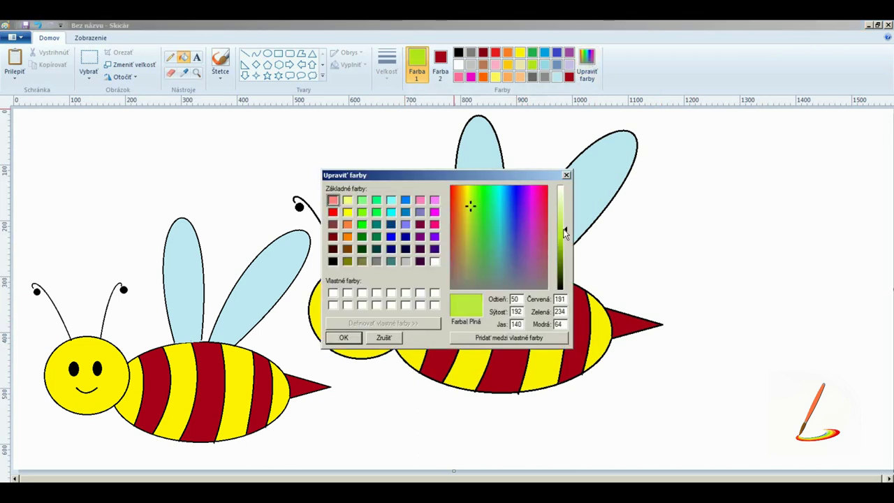
left_click(346, 338)
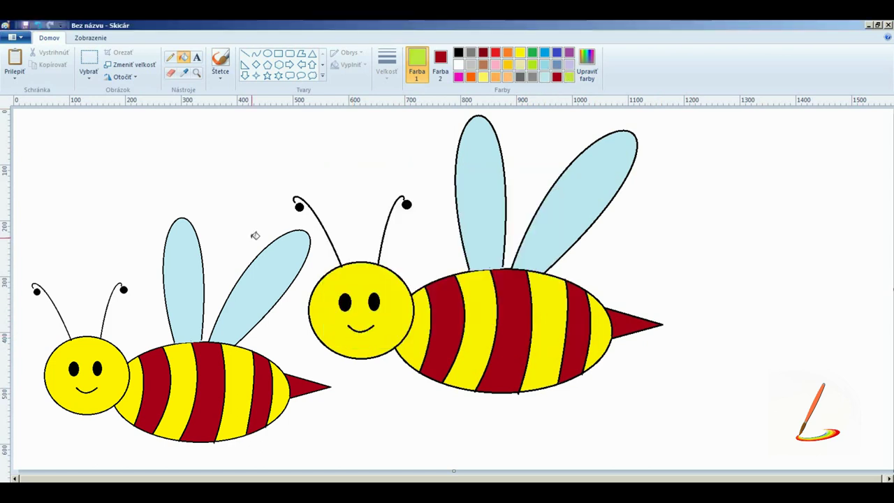
left_click(254, 241)
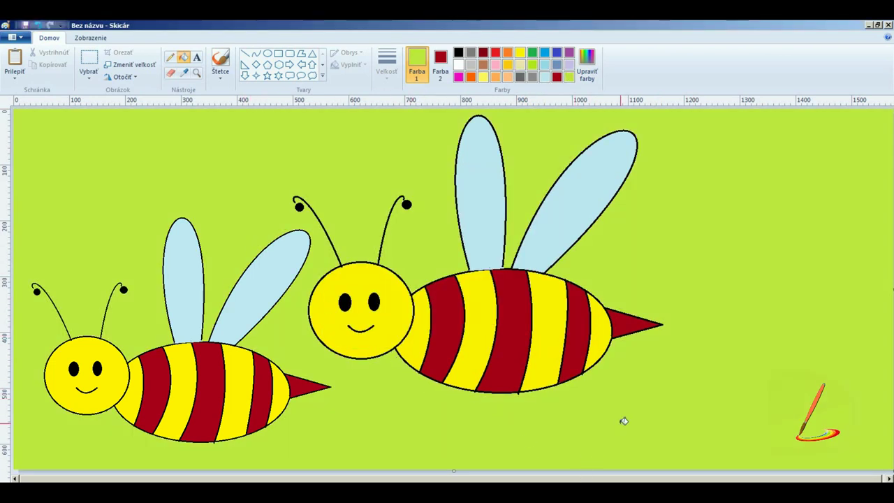